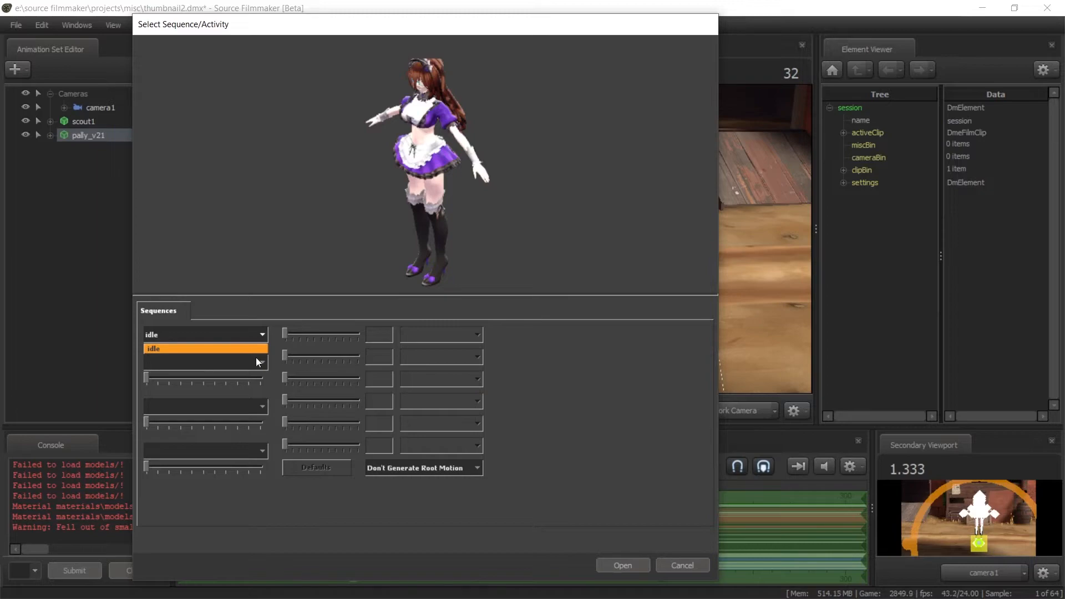
- Choose the idle sequence for the pally_v21 model
left_click(255, 354)
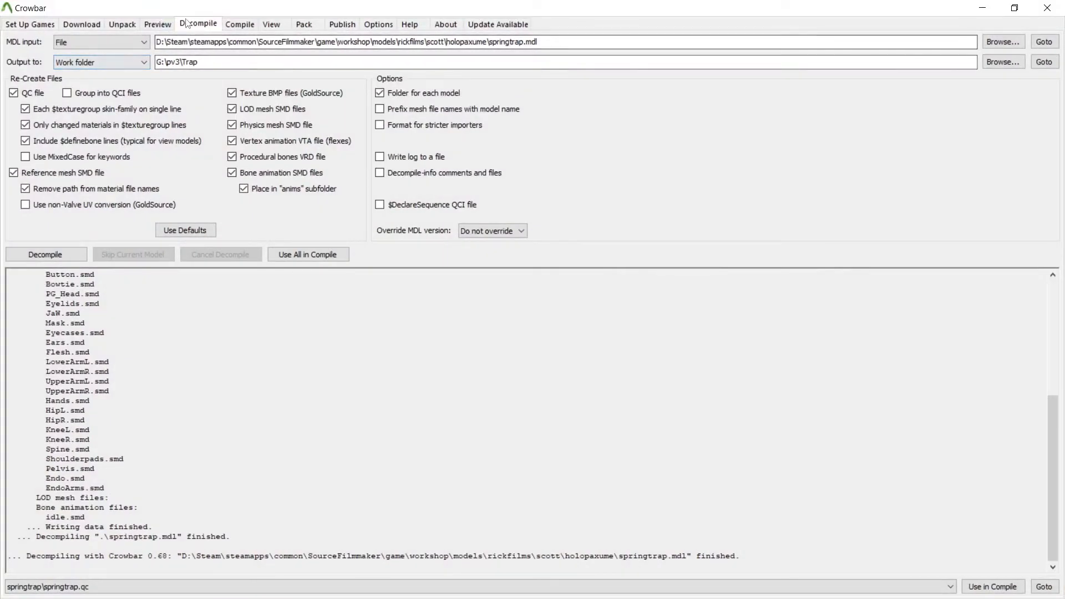
- In Crowbar, browse for the MDL input to the SourceFilmmaker folder game\usermod\models\paladingx\characters\pally
left_click(1000, 43)
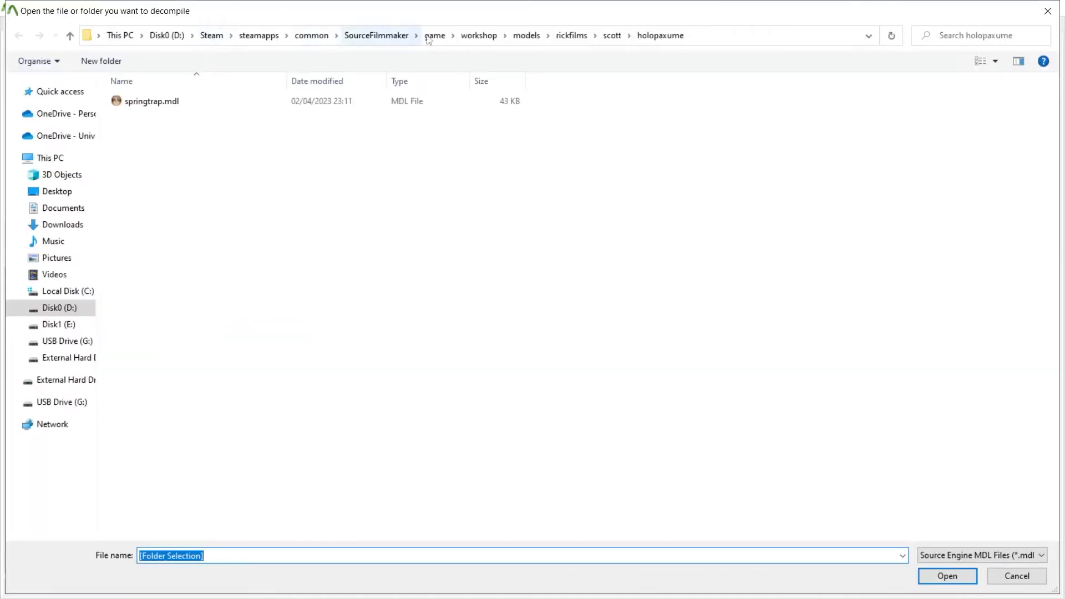
left_click(479, 36)
left_click(435, 36)
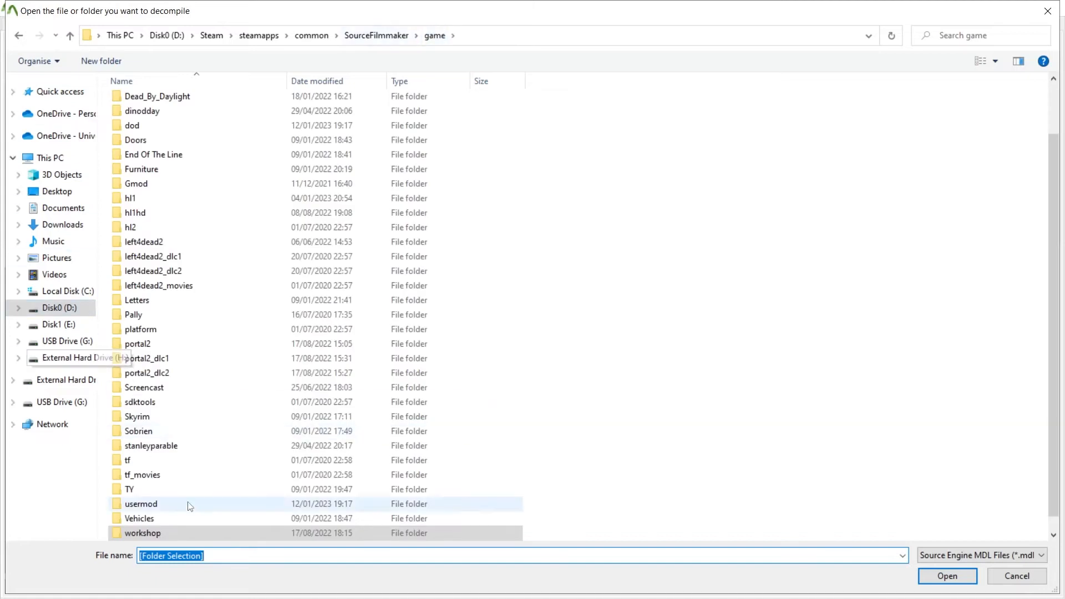
scroll(189, 506, "down", 1)
double_click(193, 489)
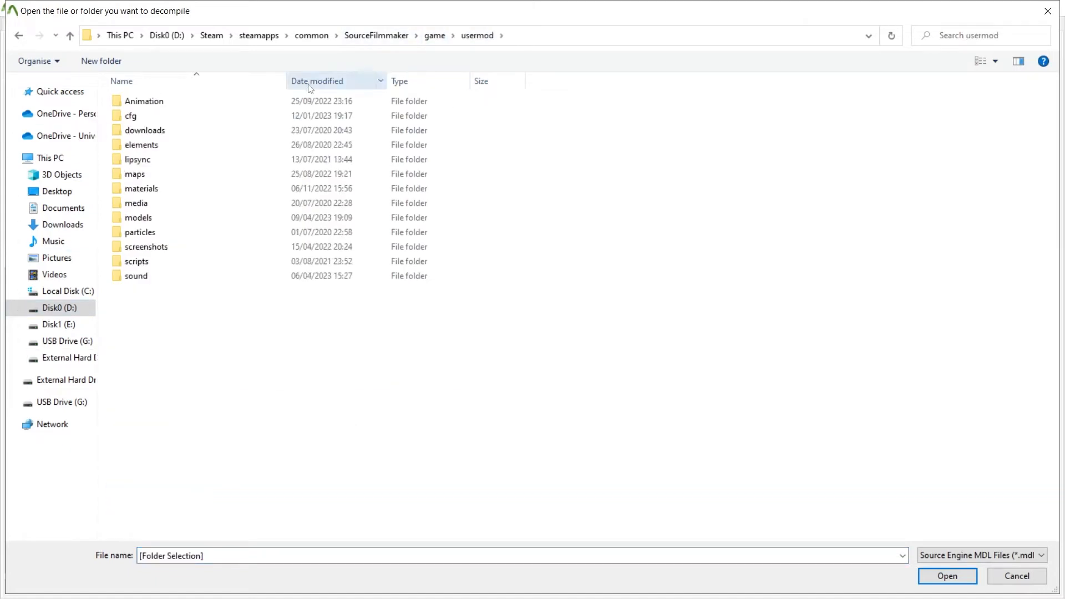
double_click(183, 218)
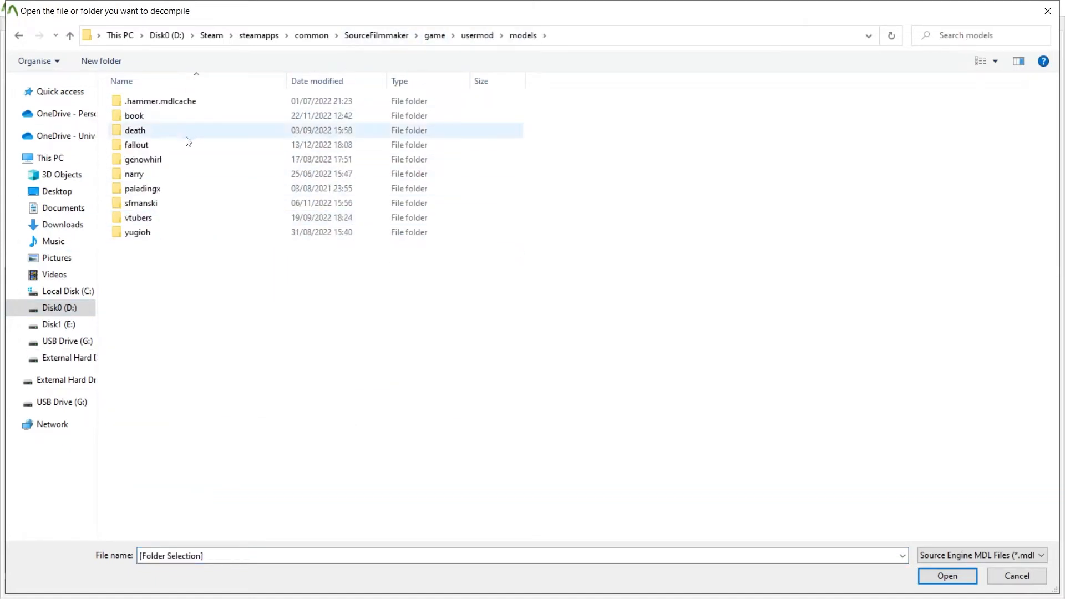
double_click(172, 188)
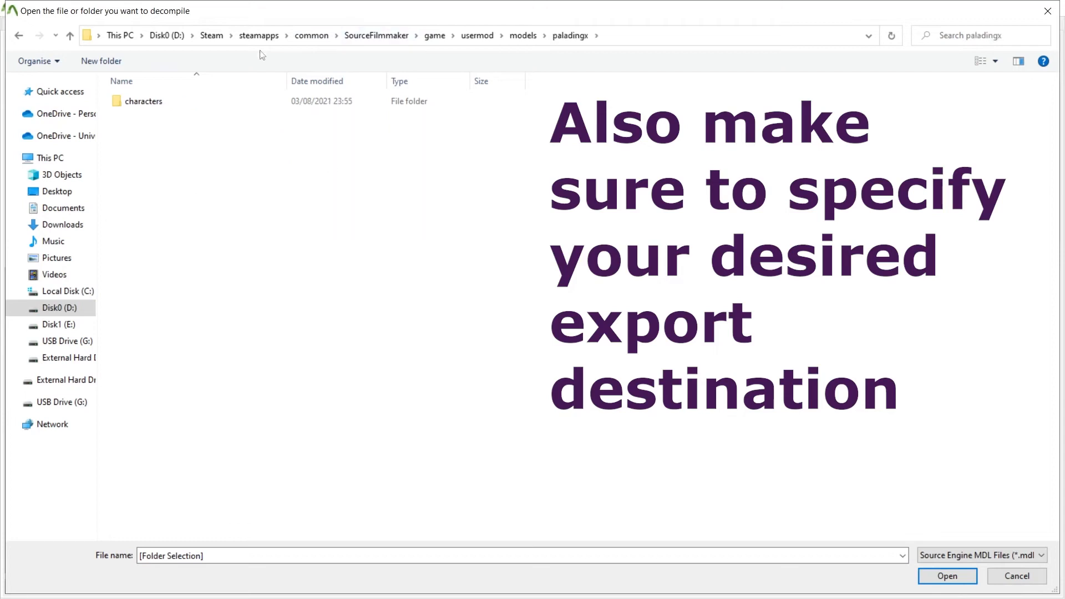
double_click(202, 102)
double_click(130, 103)
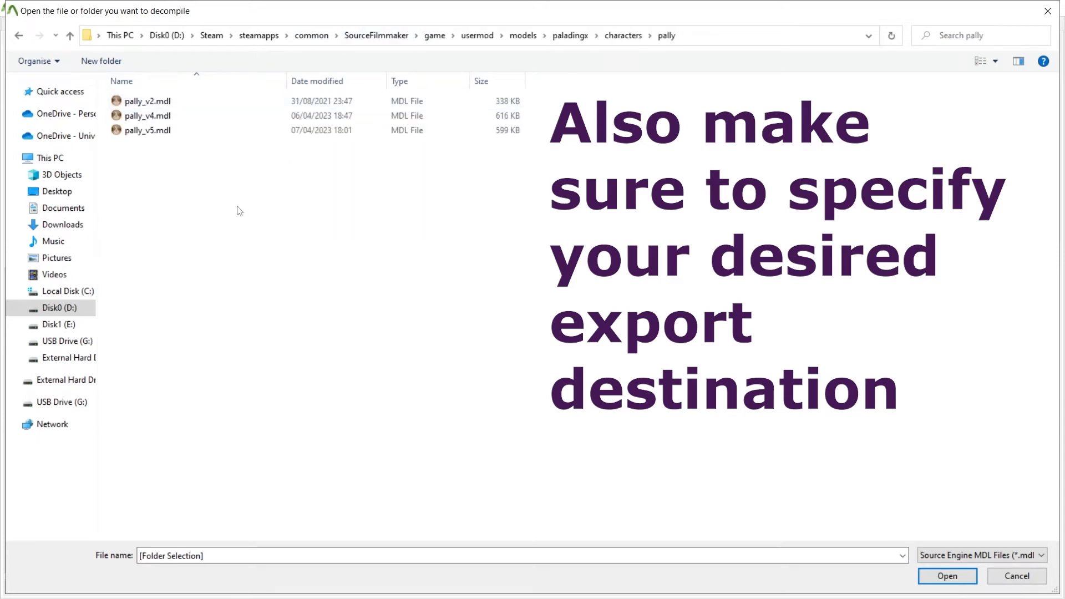
- Load pally_v2.mdl as the model to decompile and close the decompiler
left_click(167, 105)
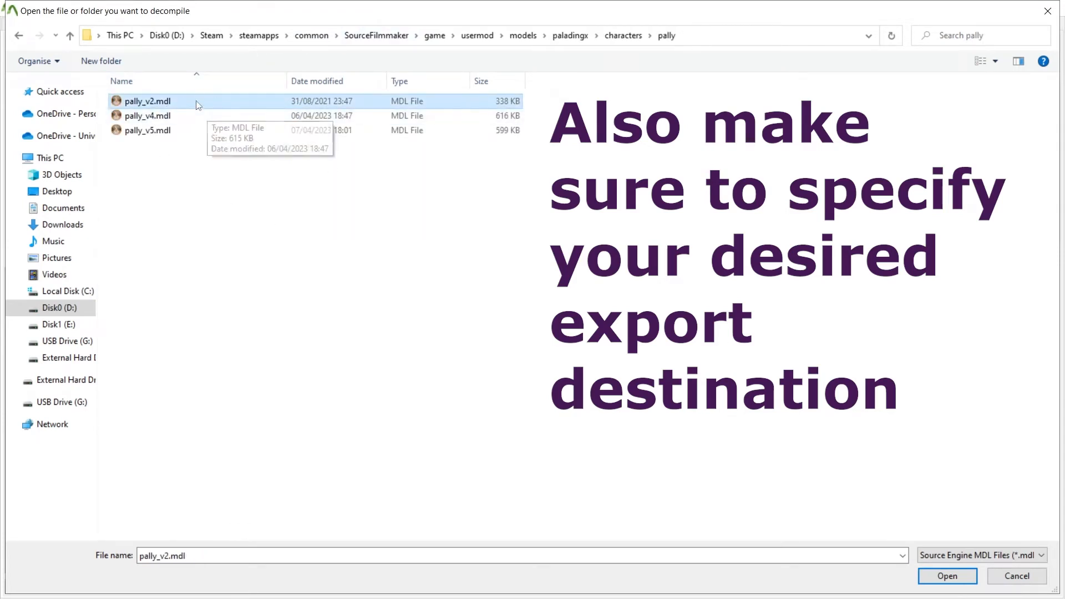
left_click(947, 577)
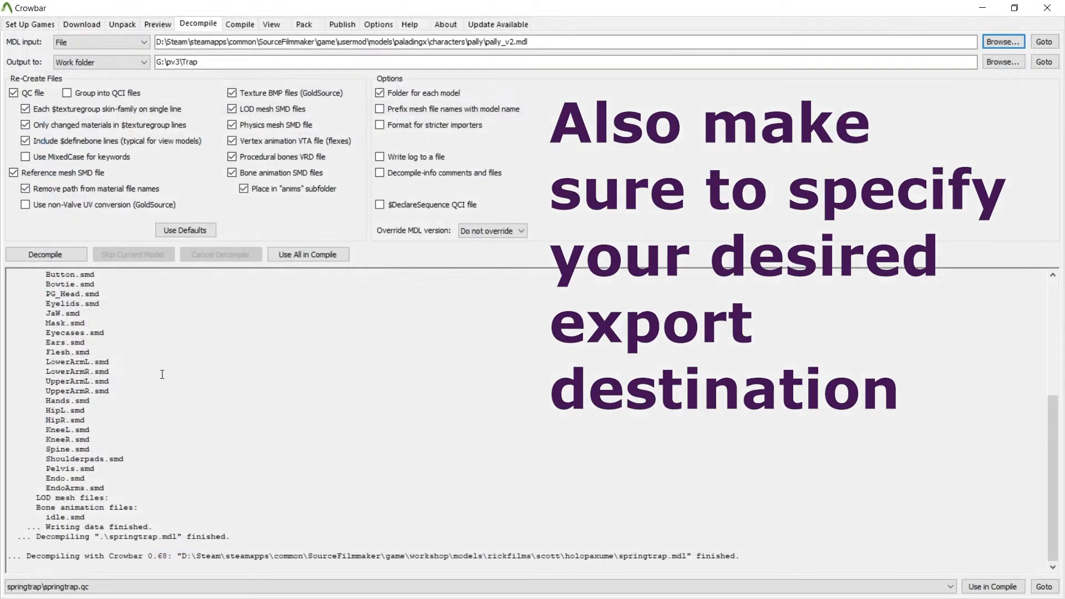
left_click(50, 255)
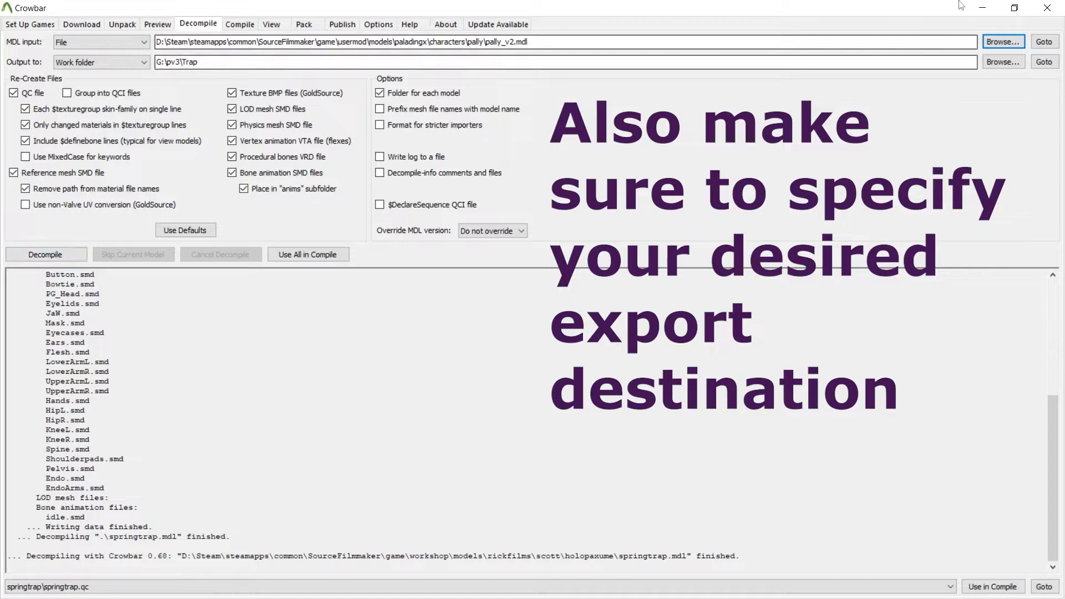
left_click(1047, 9)
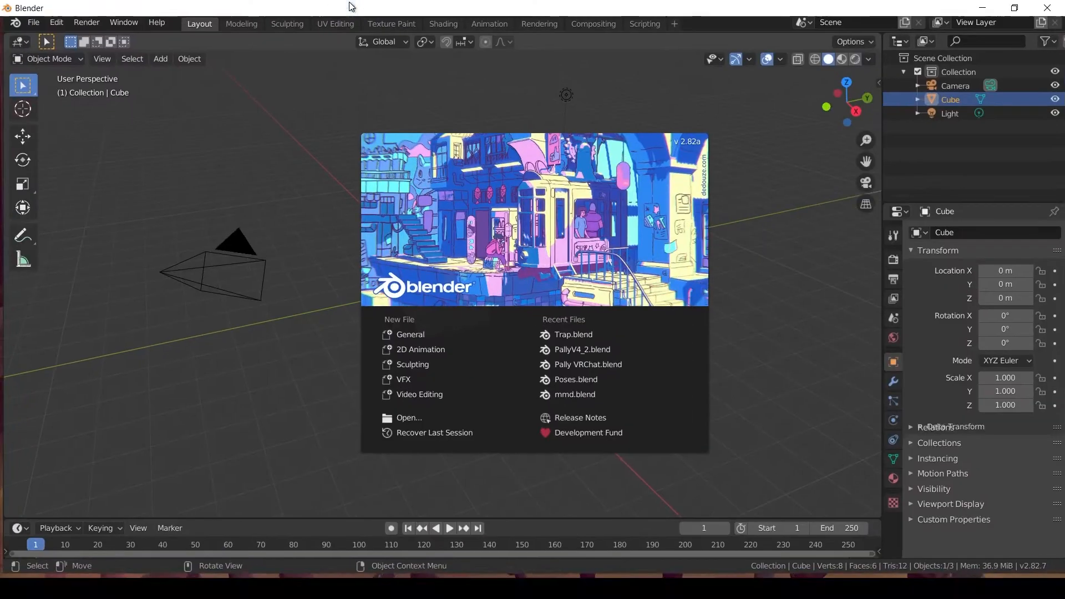
- In Blender, dismiss the splash screen and delete the default camera, cube and light
left_click(262, 252)
key("a")
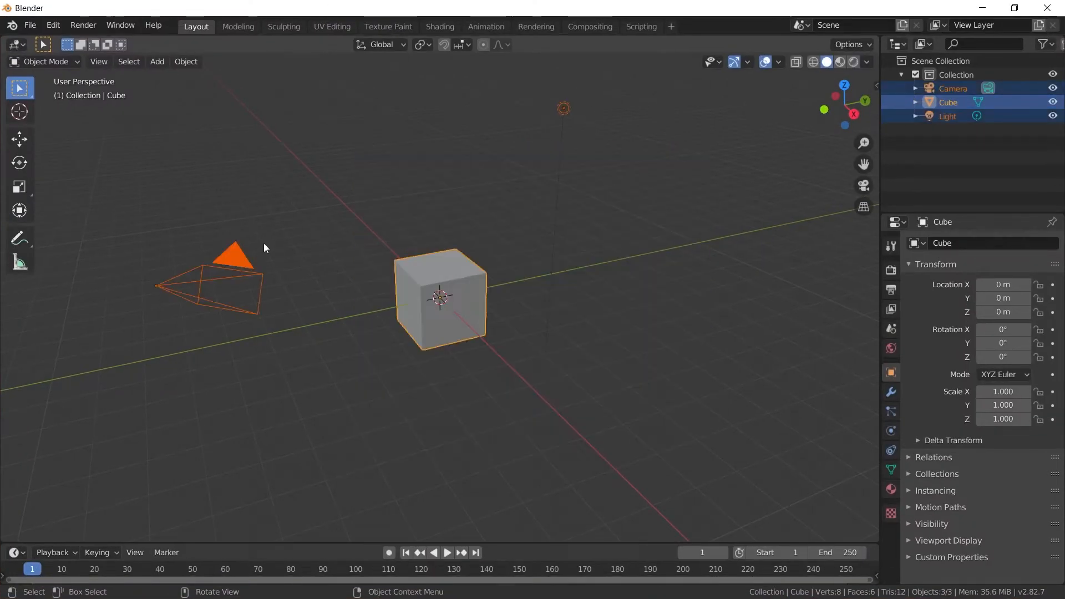
key("Delete")
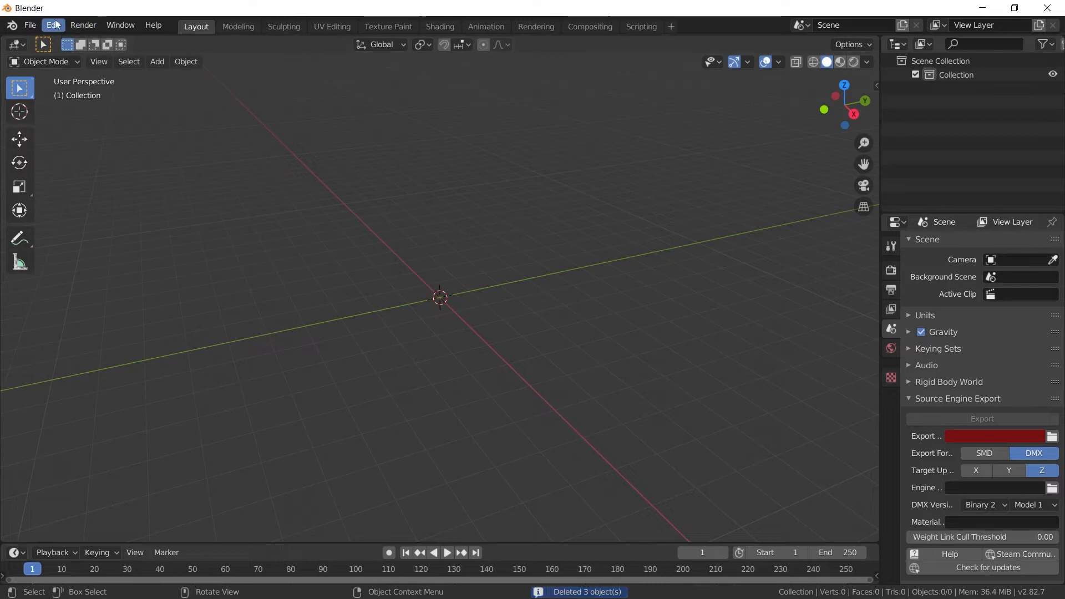
- Open the Blender preferences
left_click(53, 25)
left_click(75, 224)
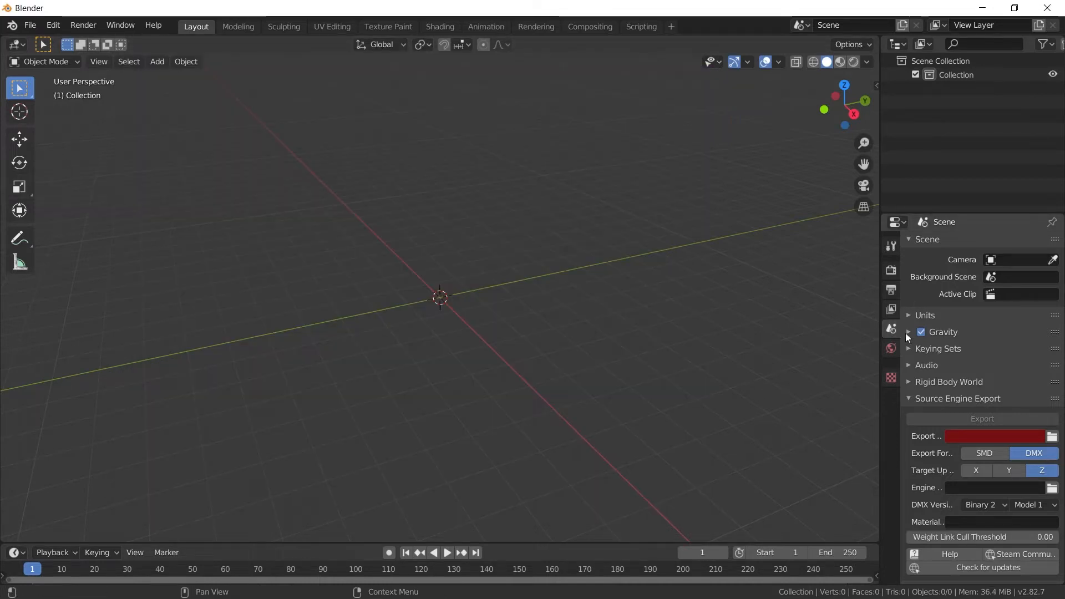
- Collapse the Scene, Source Engine Exportables, QC Complies and SourceIO configuration sections, leaving the Source Engine Export settings expanded
left_click(908, 240)
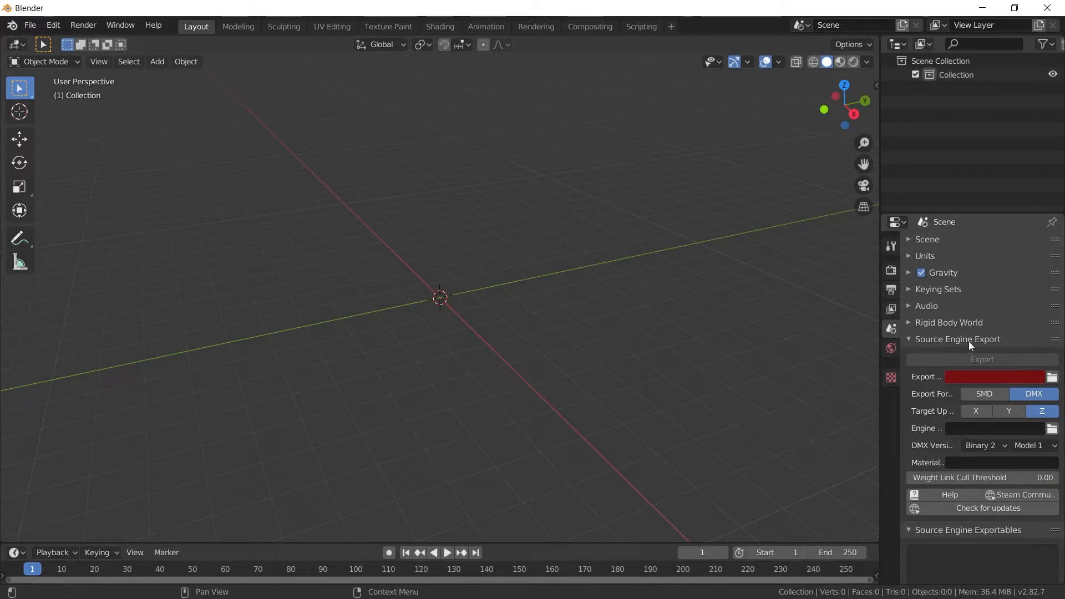
left_click(919, 340)
left_click(909, 356)
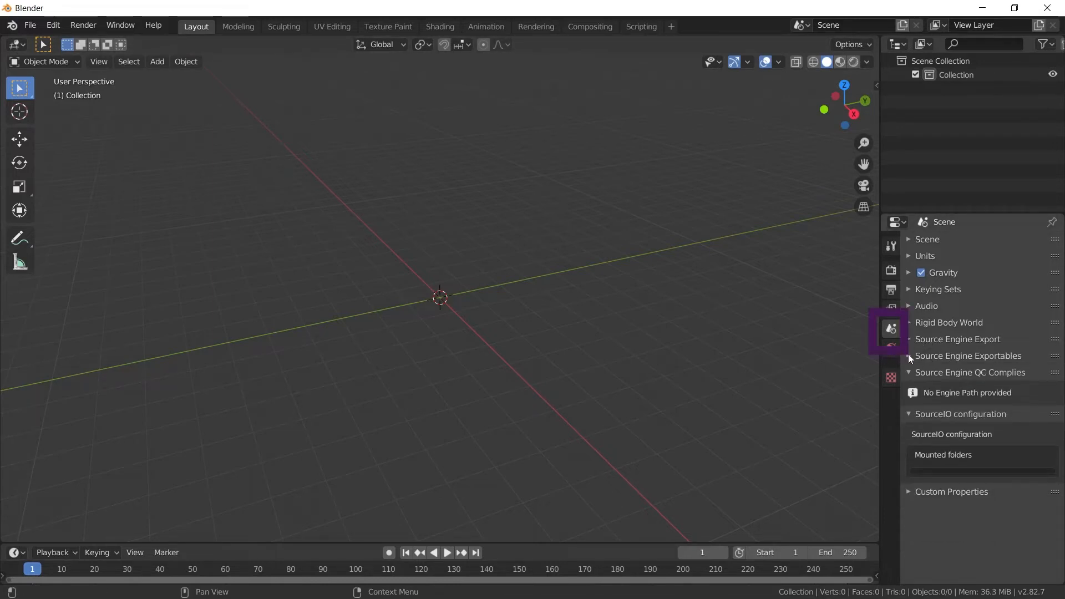
left_click(920, 373)
left_click(934, 390)
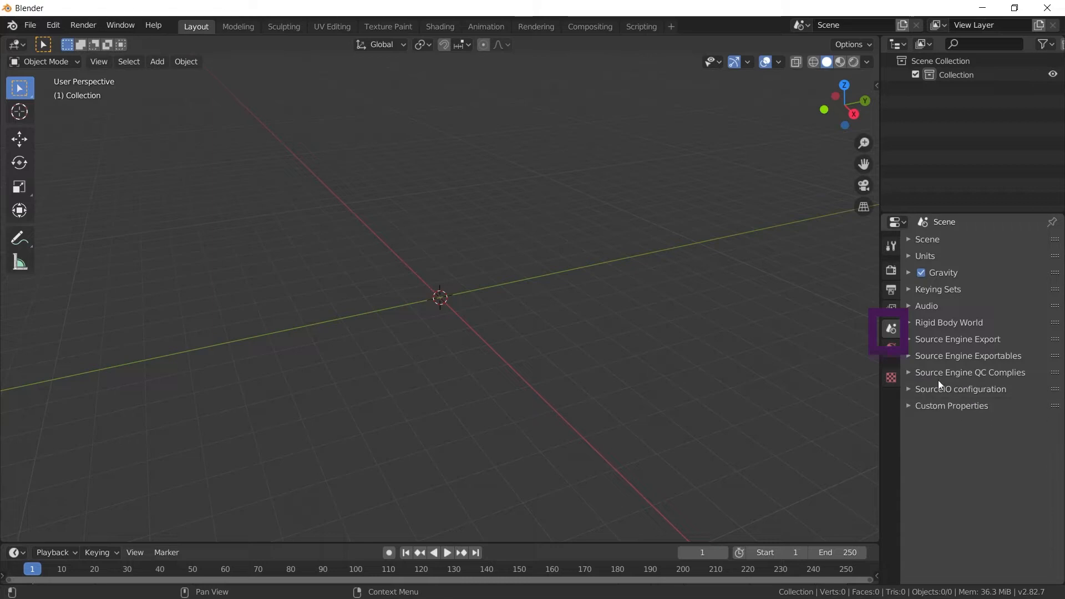
left_click(941, 339)
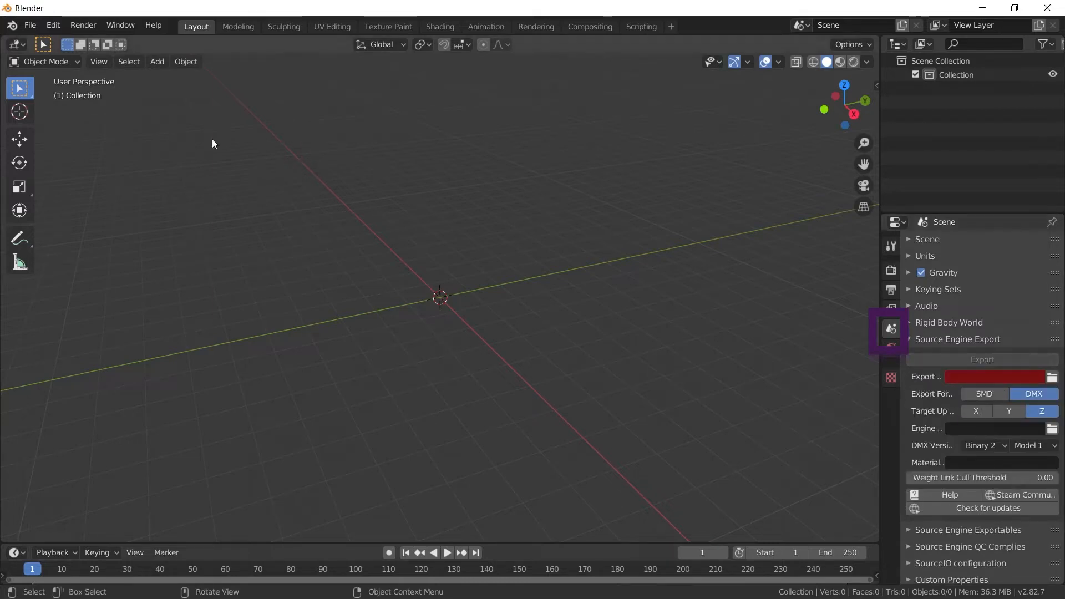
- Import pally_v3.qc from G:\pv3\Blender\DMX as a Source Engine model, filtering the folder's files by "qc"
left_click(27, 25)
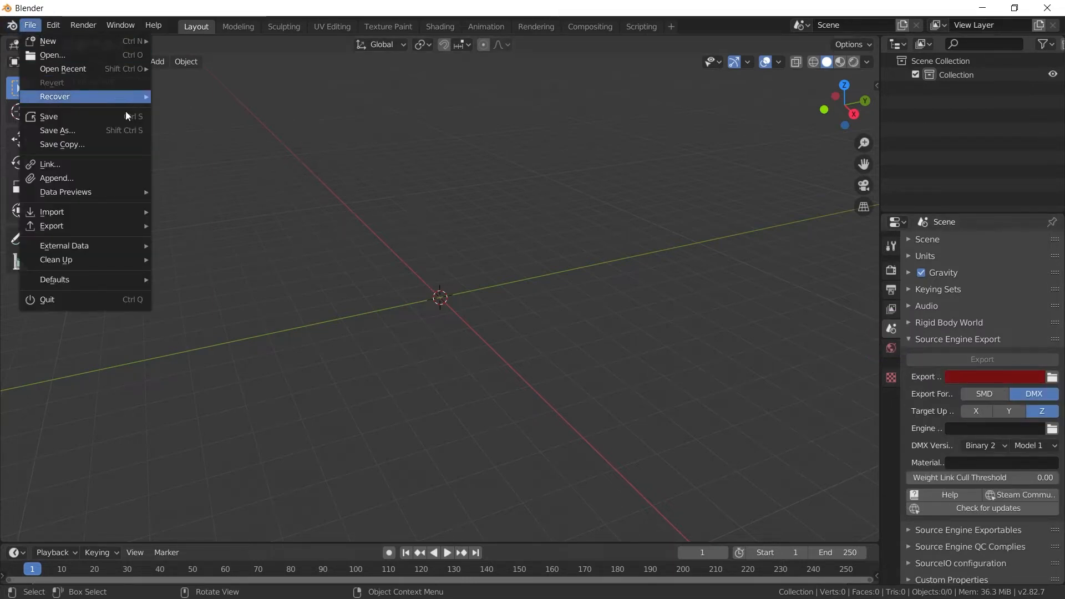
mouse_move(95, 91)
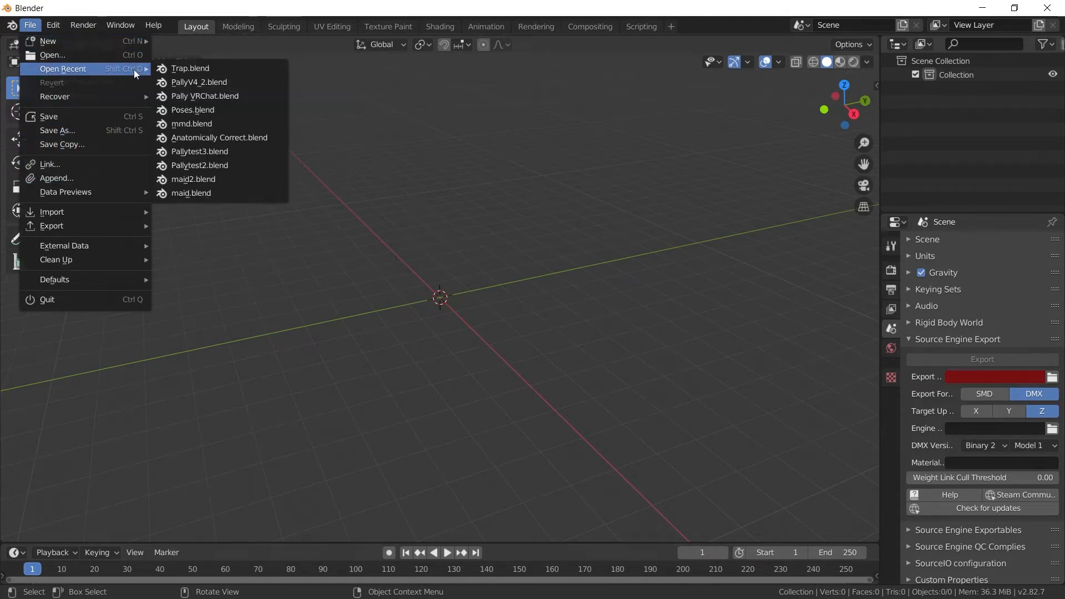
mouse_move(111, 213)
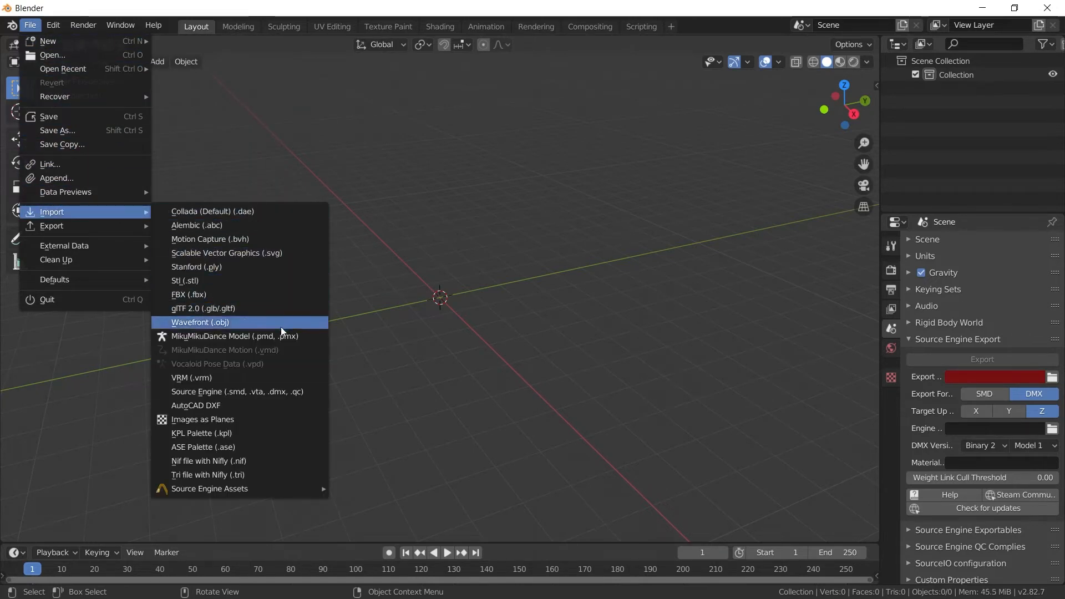
left_click(280, 397)
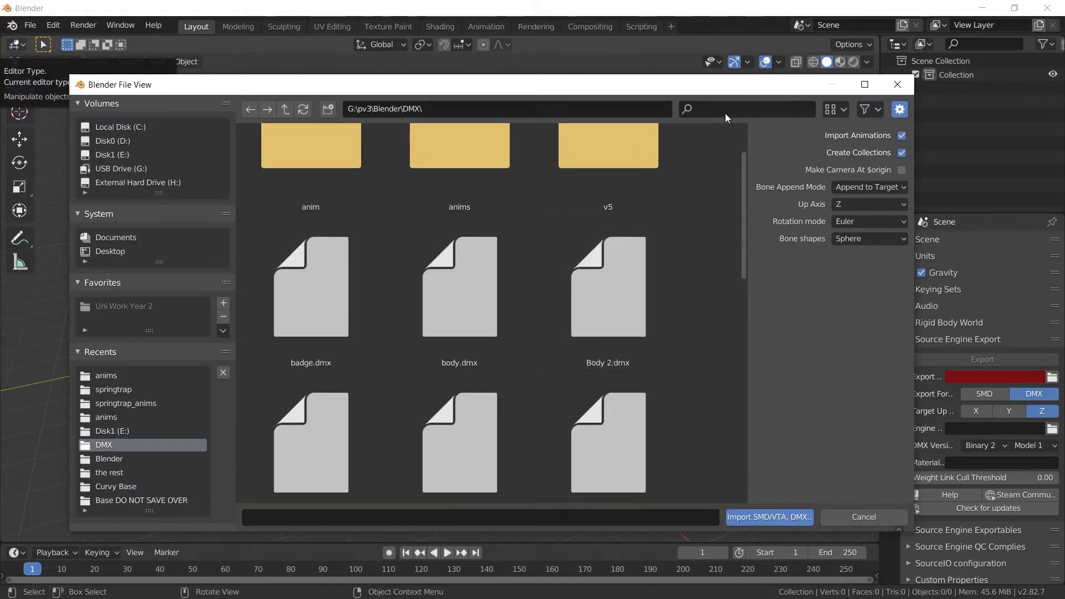
left_click(725, 114)
type("qc")
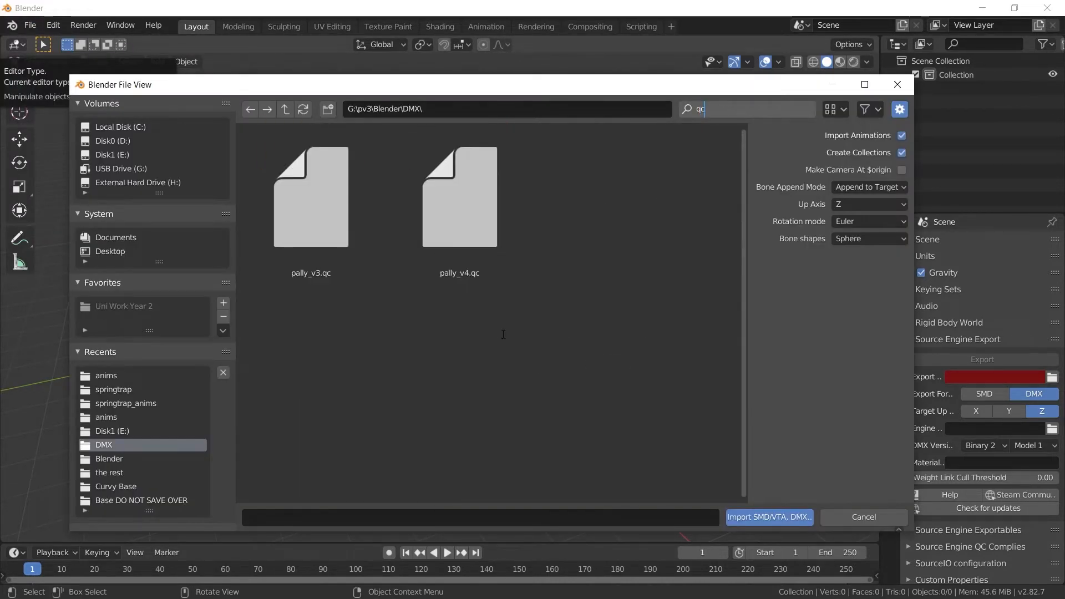
key("Return")
left_click(333, 238)
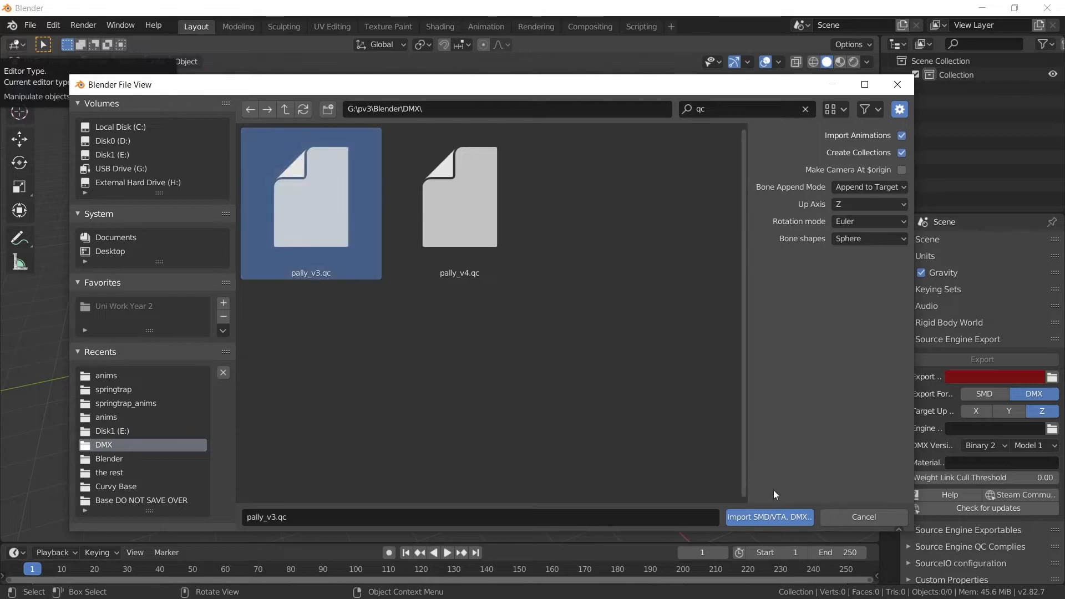
right_click(770, 518)
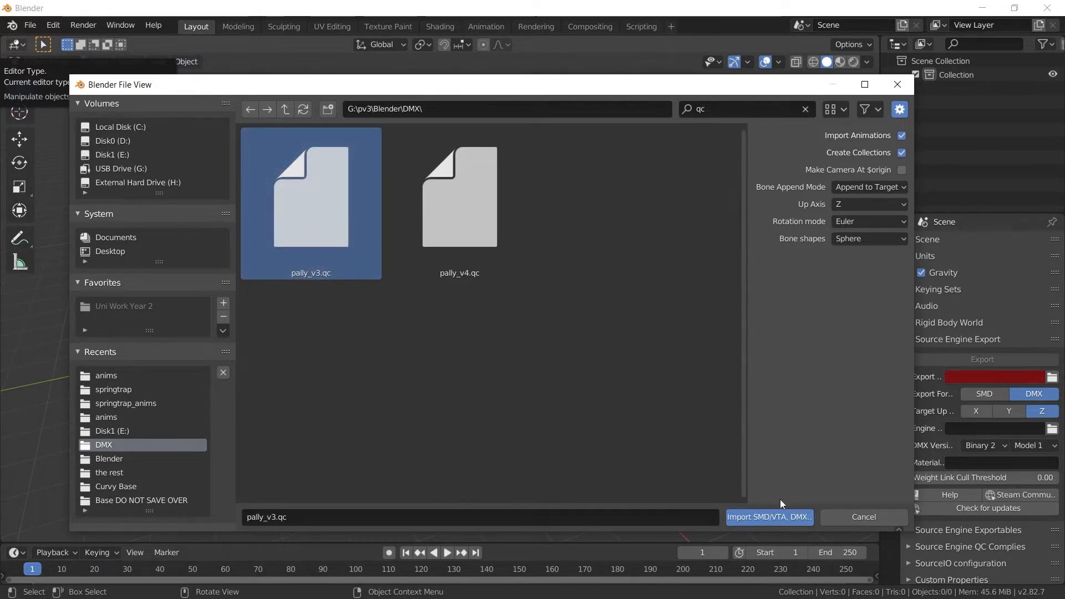
left_click(776, 517)
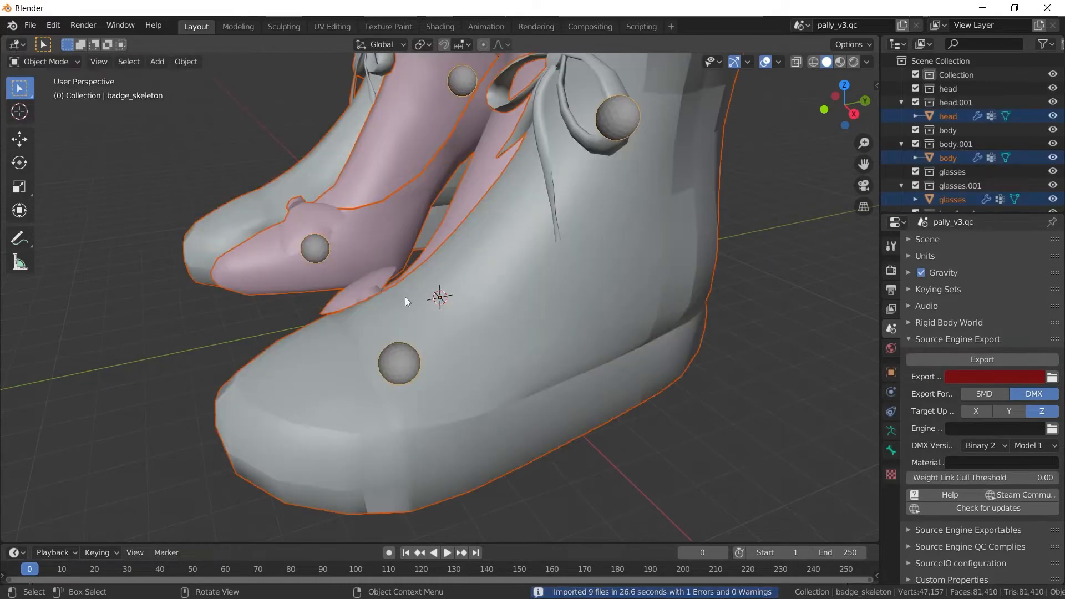
- Inspect the imported character from the front, from the shoes up to the torso and head
scroll(406, 302, "down", 6)
middle_click_drag(442, 233, 416, 355)
middle_click_drag(416, 355, 441, 366)
scroll(398, 320, "down", 4)
mouse_move(383, 300)
middle_mouse_down("shift")
mouse_move(382, 376)
mouse_move(390, 289)
middle_mouse_up("shift")
middle_click_drag(404, 105, 412, 213, "shift")
scroll(412, 213, "up", 8)
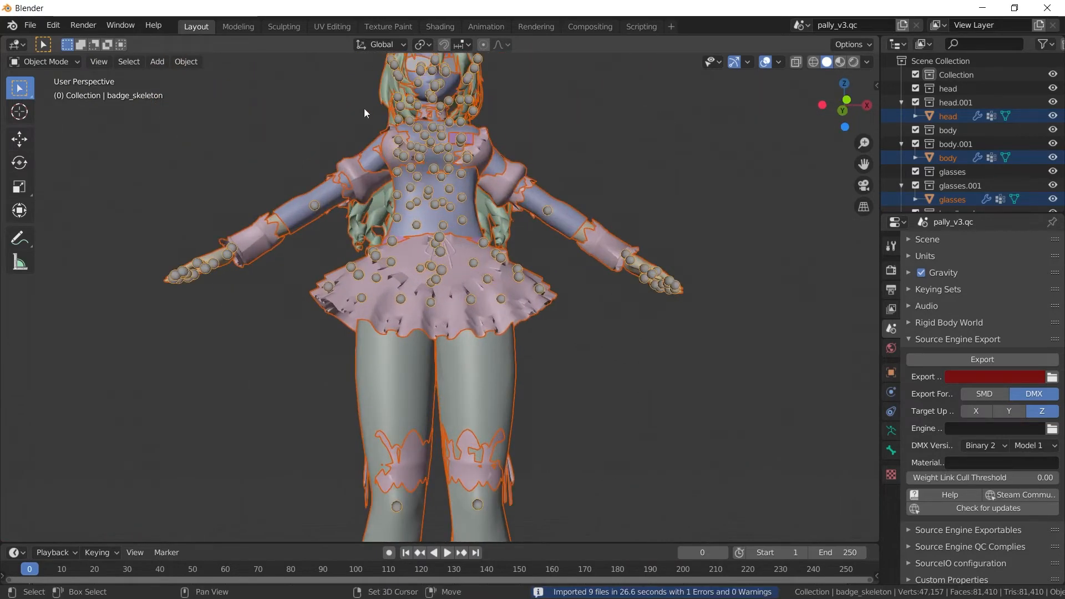
- Review the FBX export settings for the imported character and close them without exporting
left_click(31, 26)
left_click(35, 26)
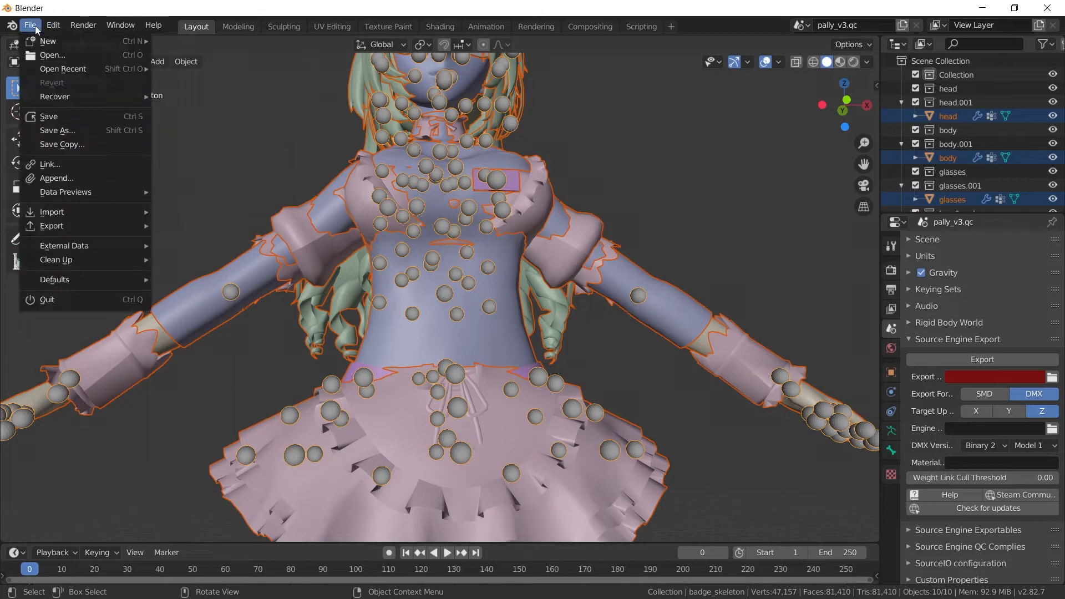
mouse_move(67, 226)
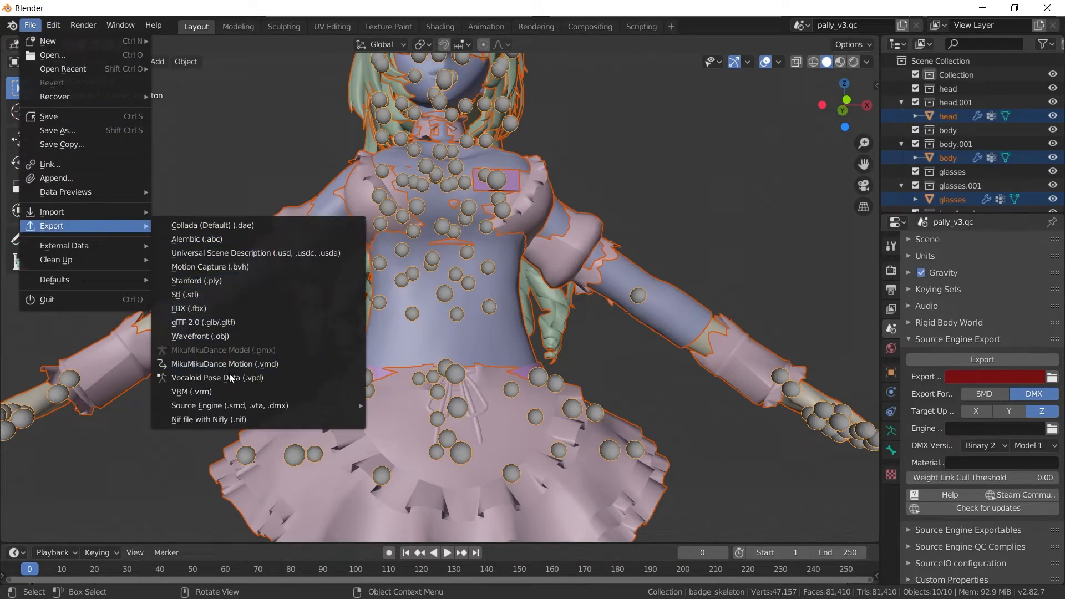
left_click(236, 314)
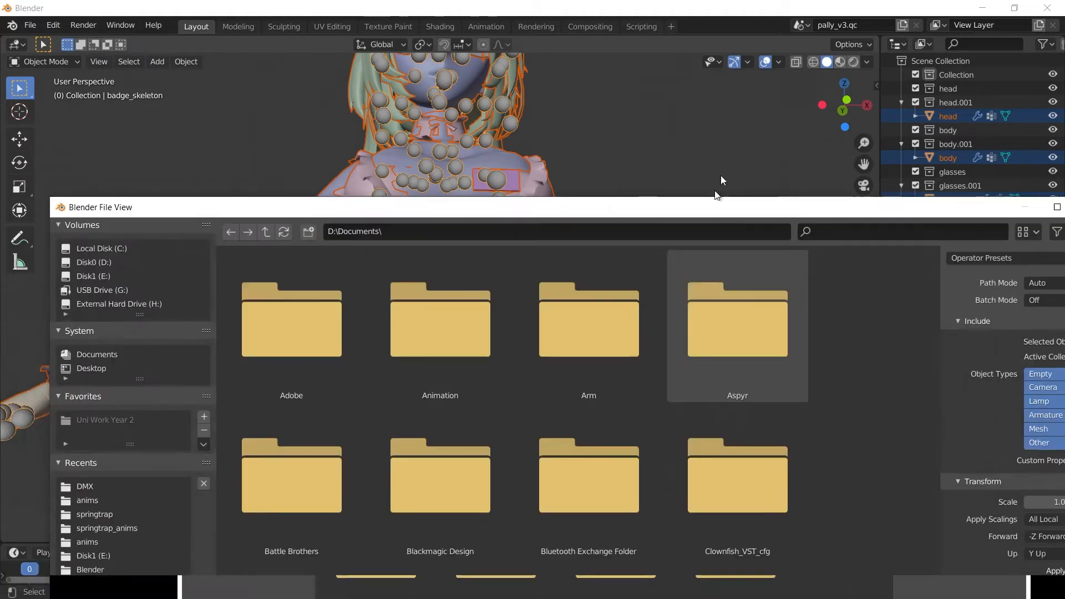
left_click_drag(673, 203, 527, 36)
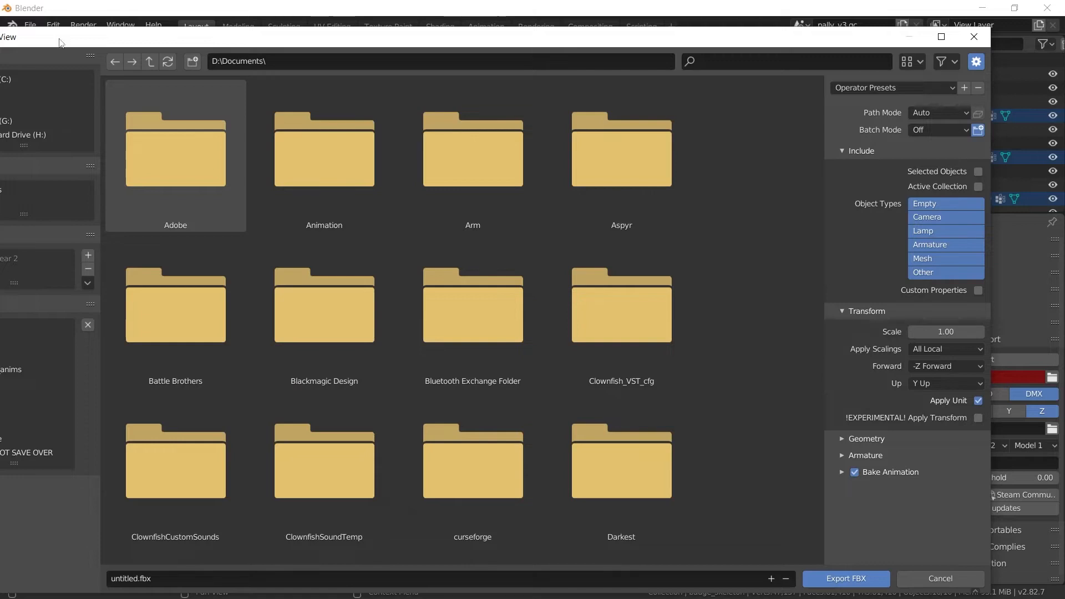
left_click(975, 37)
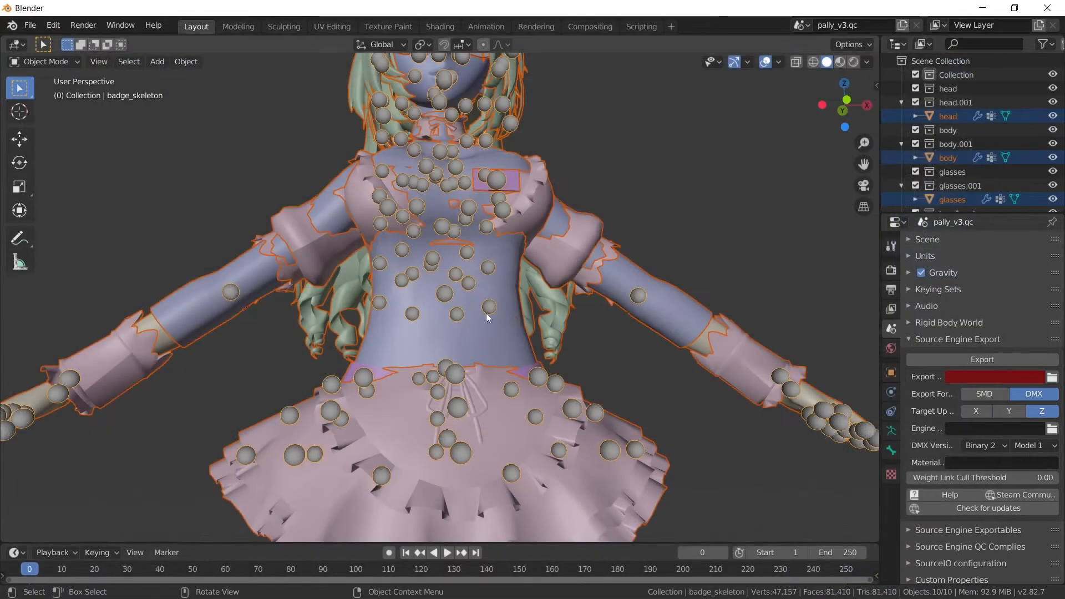
left_click(284, 147)
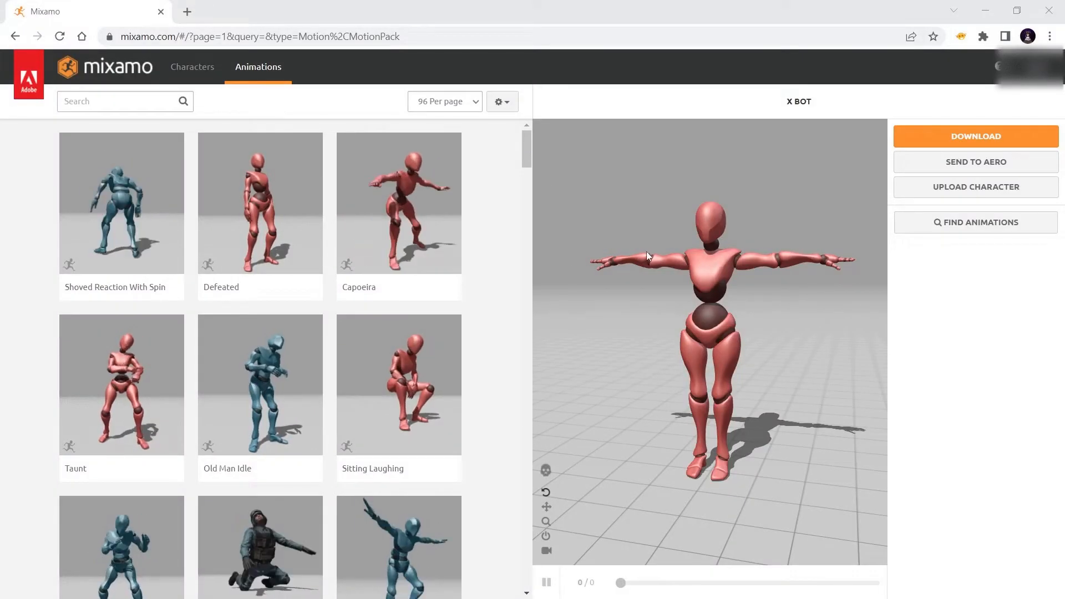
- In Mixamo, check the X Bot download settings without downloading and open the dialog for uploading a character
left_click(932, 139)
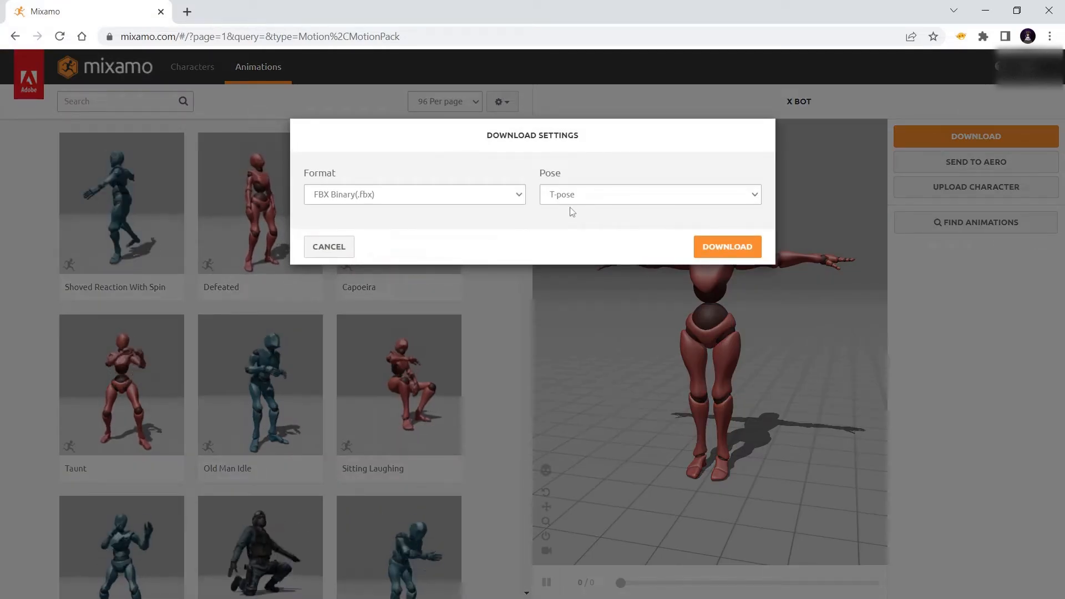
left_click(328, 246)
left_click(947, 189)
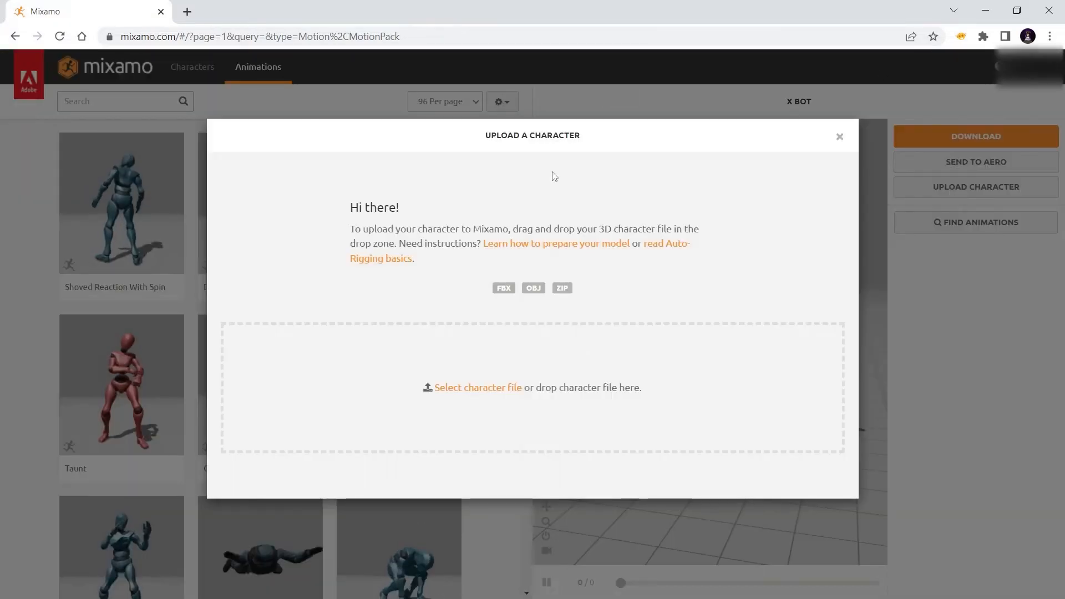
- Upload PallyV4_2.fbx from G:\pv3\Blender as the Mixamo character and accept the auto-rigger review
left_click(494, 388)
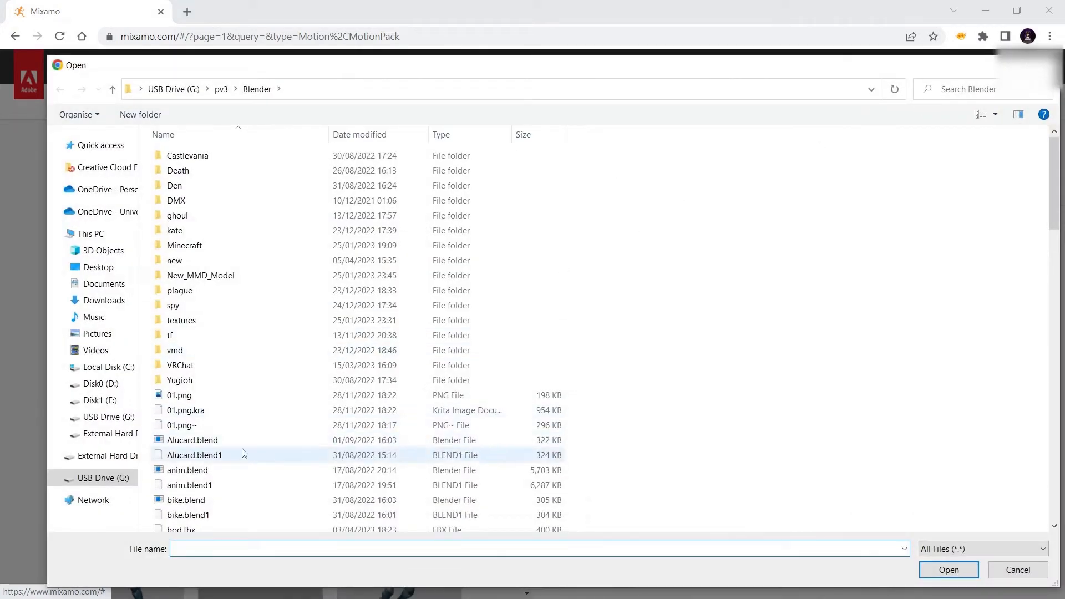
scroll(247, 450, "down", 13)
scroll(251, 451, "down", 5)
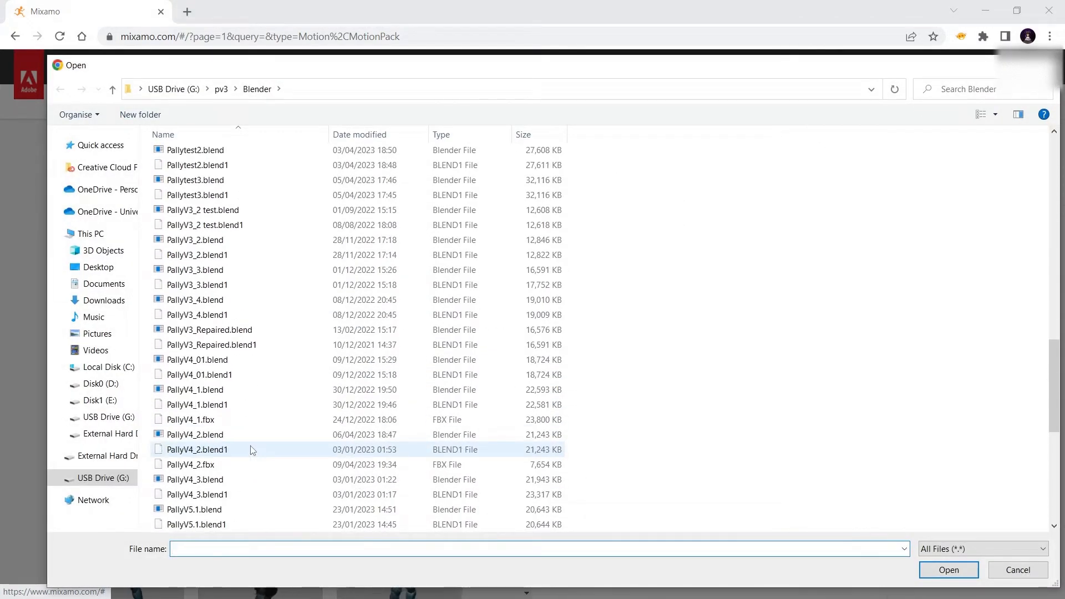
left_click(288, 464)
left_click(948, 569)
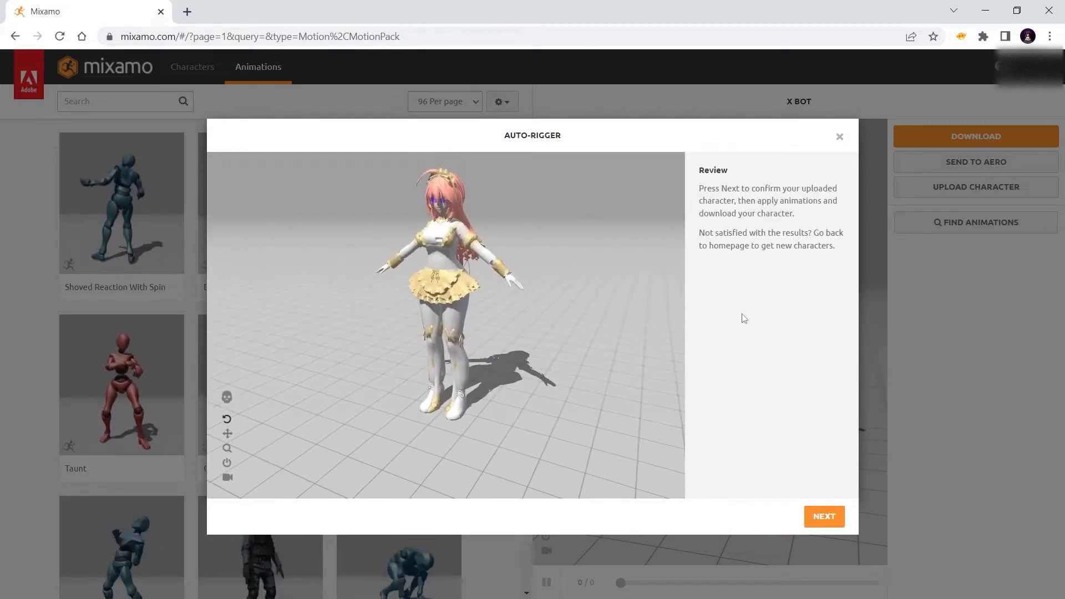
left_click(824, 516)
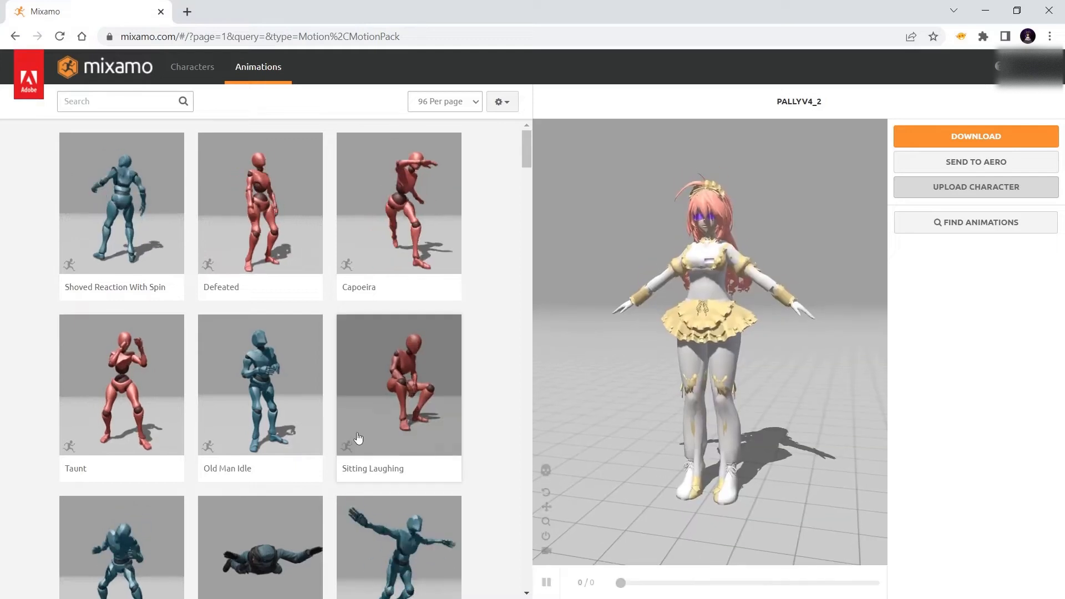
- Find the Jump animation for the character and download it as FBX Binary without skin at 30 frames per second
scroll(357, 438, "down", 3)
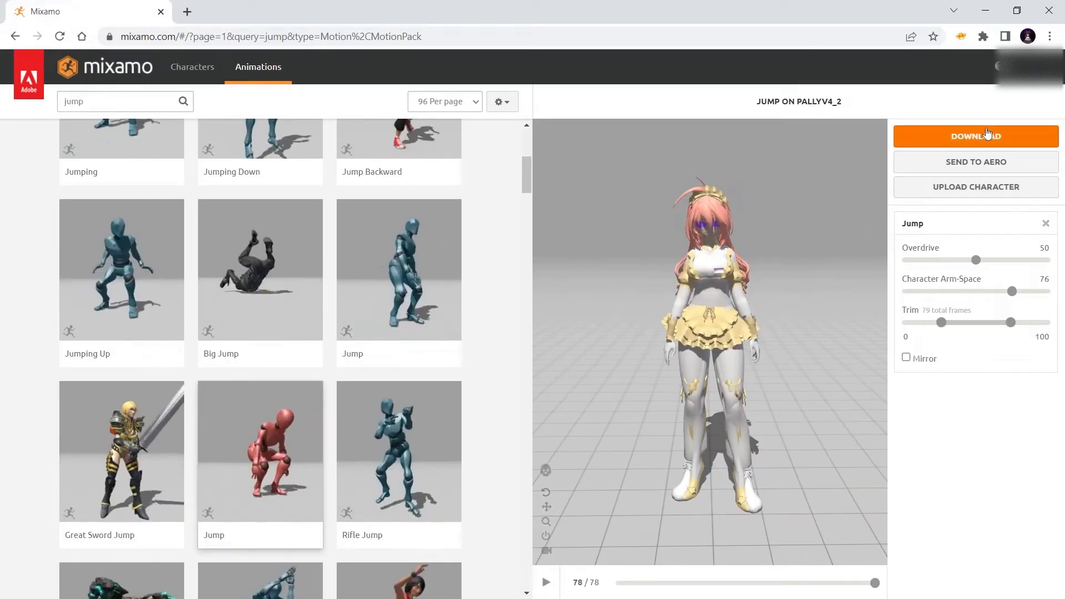
left_click(976, 136)
left_click(654, 195)
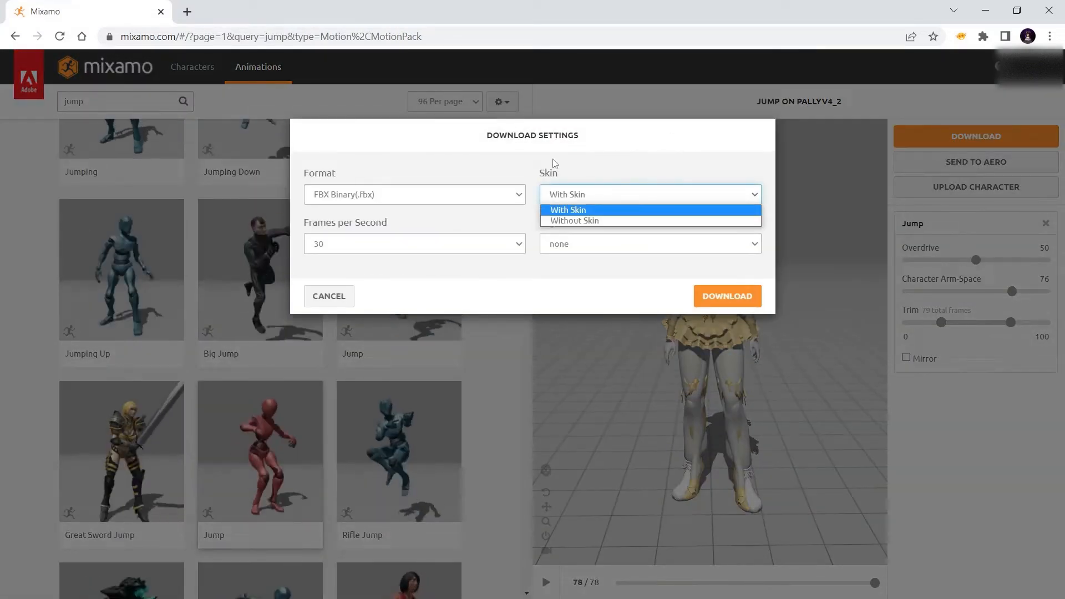
left_click(568, 220)
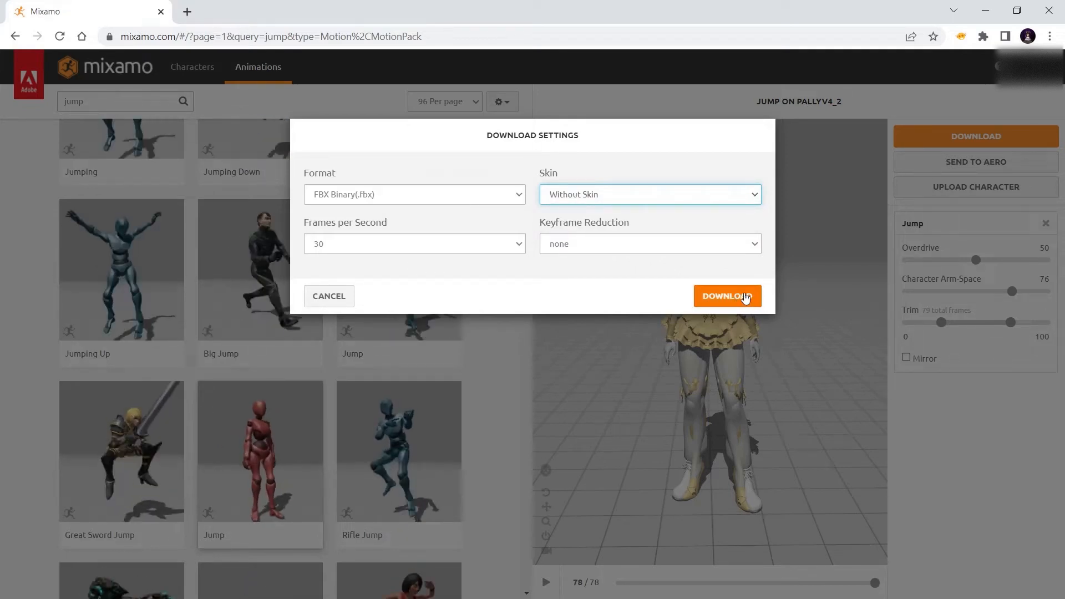
left_click(727, 296)
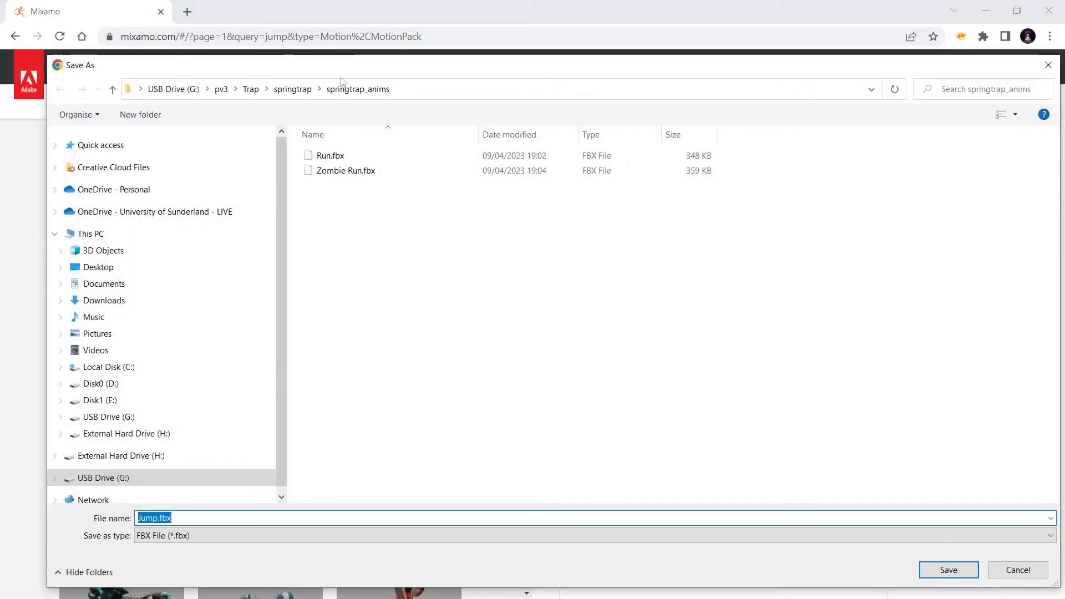
- Save Jump.fbx to the anim folder under G:\pv3\Blender\DMX
left_click(250, 90)
left_click(220, 90)
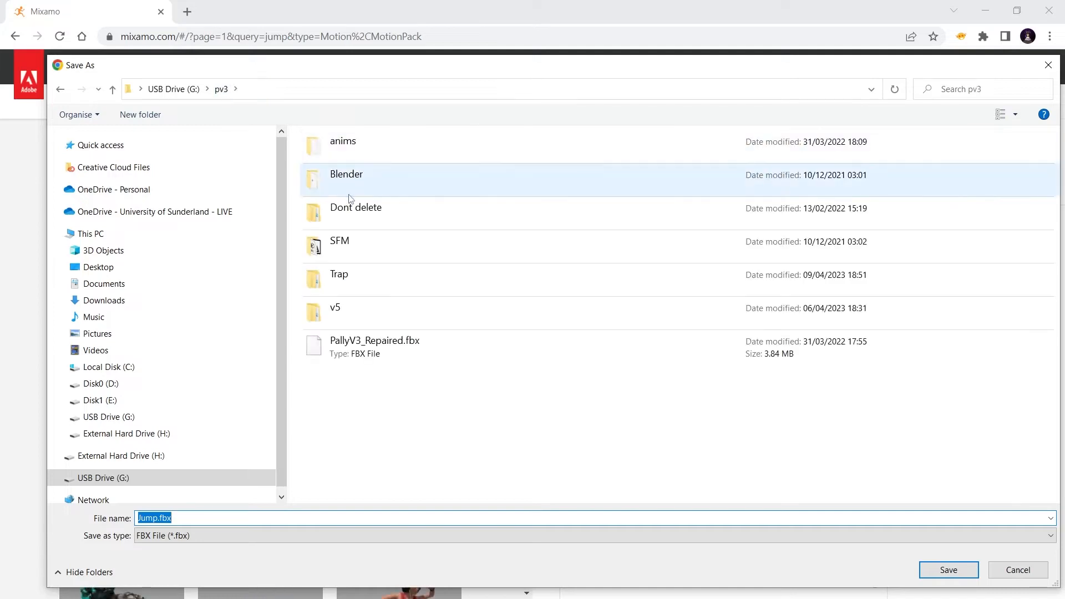
double_click(350, 191)
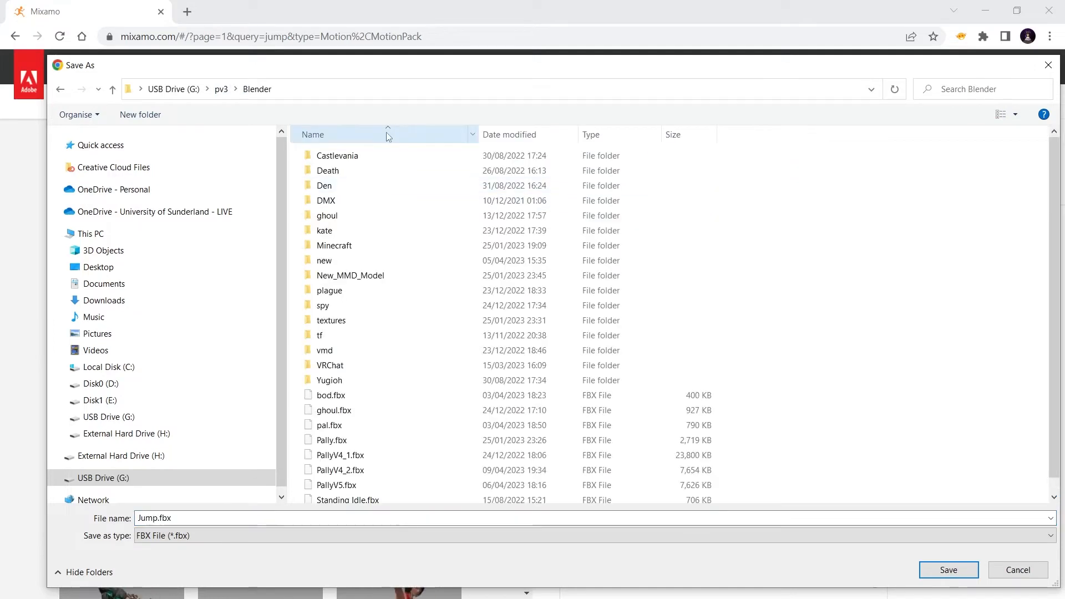
double_click(333, 202)
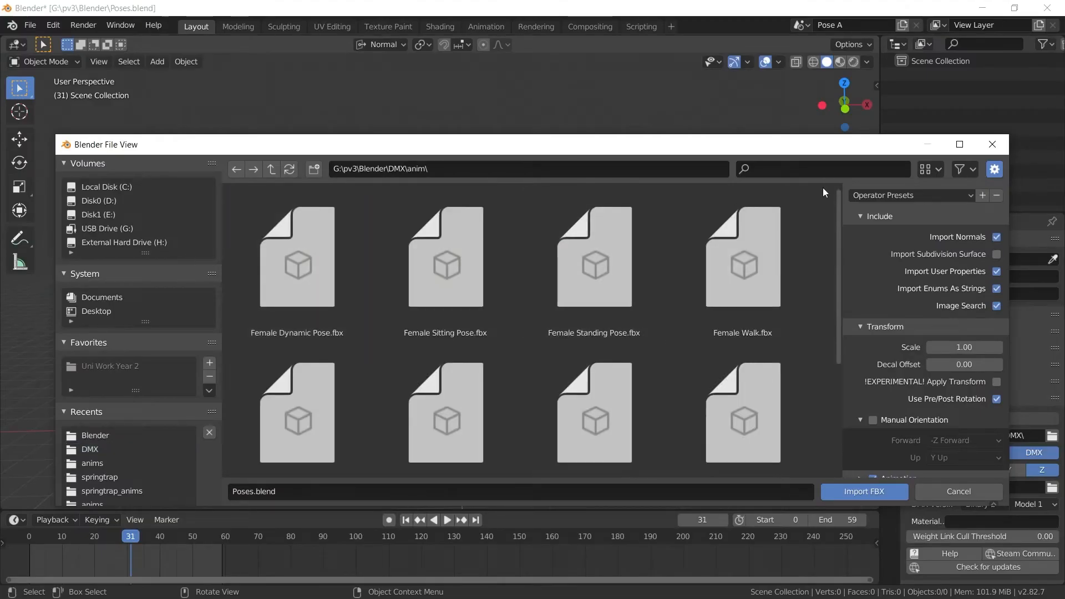
- In Blender, import Jump.fbx from G:\pv3\Blender\DMX\anim, filtering the files by "jum", and set the timeline's end frame to 82
left_click(826, 168)
type("jum")
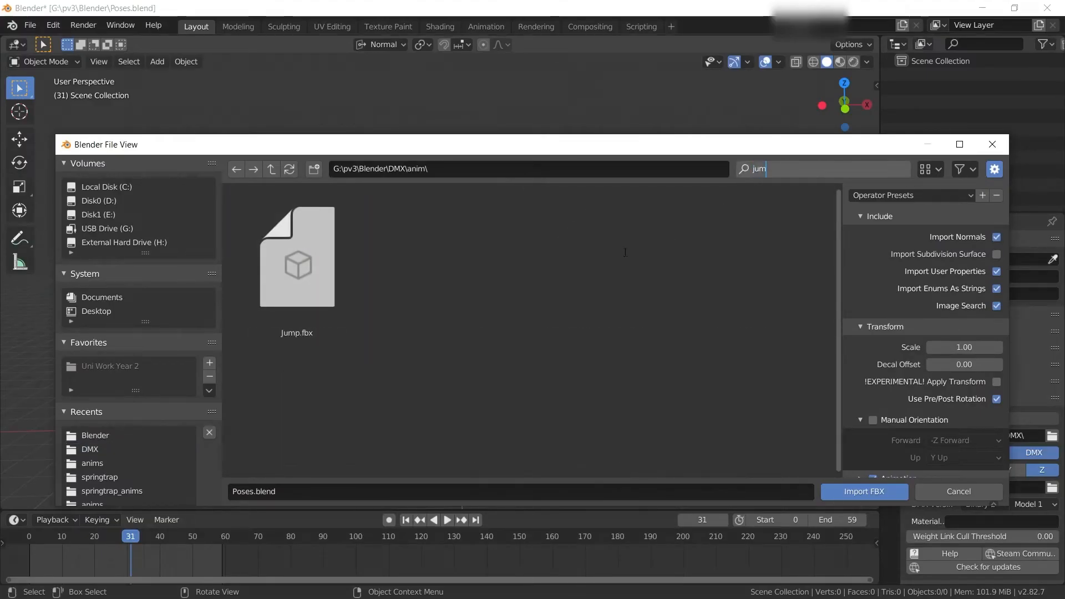
key("Return")
left_click(294, 266)
left_click(848, 494)
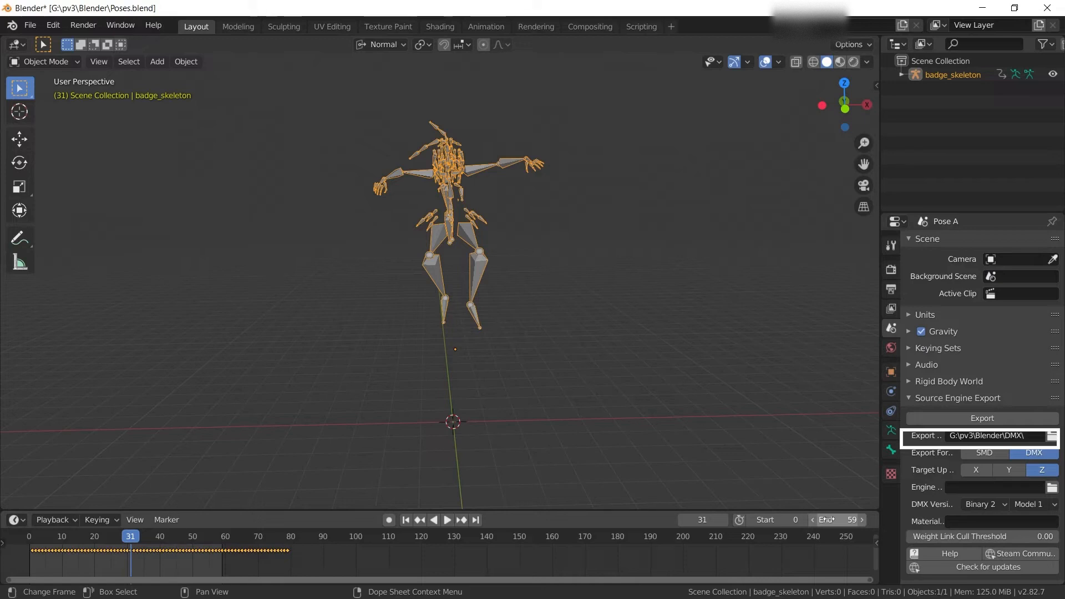
left_click_drag(827, 520, 865, 520)
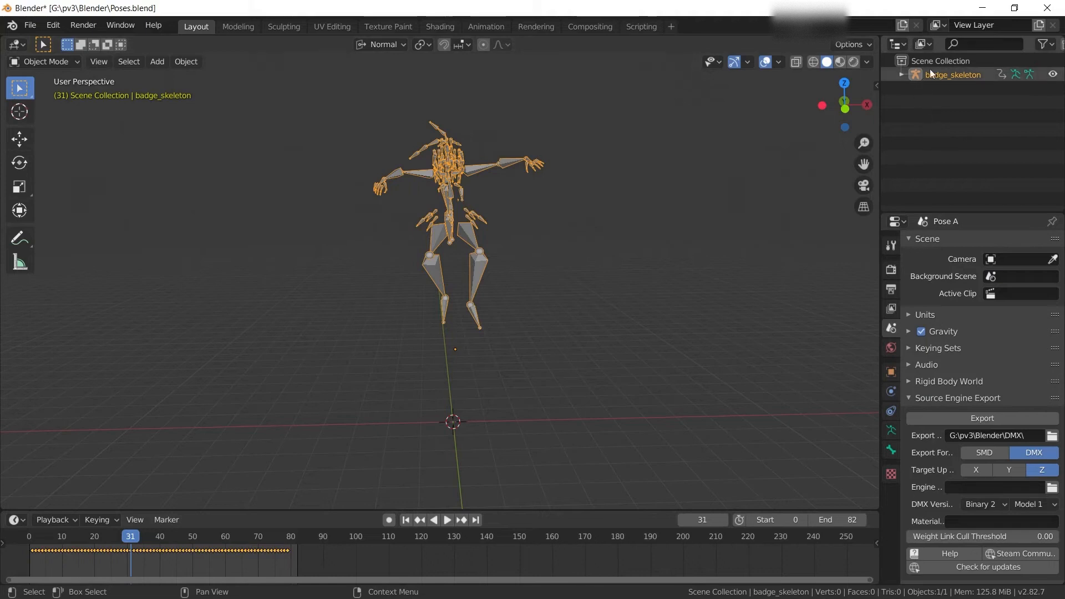
- Filter the scene's object list by "badge" and rename the skeleton's mixamo animation action to Jump
left_click(984, 45)
type("ge")
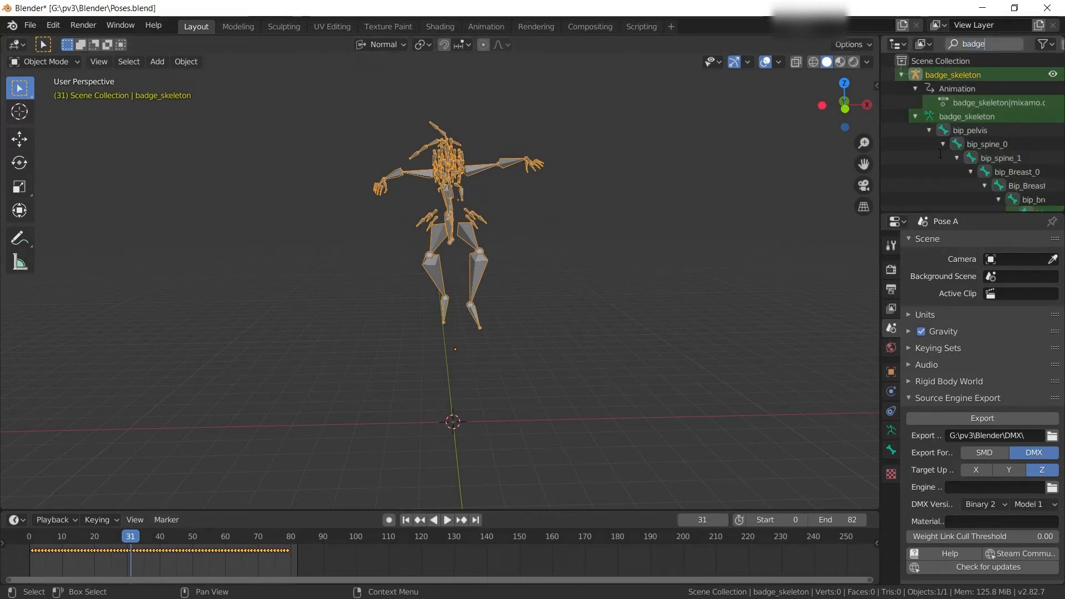
key("Return")
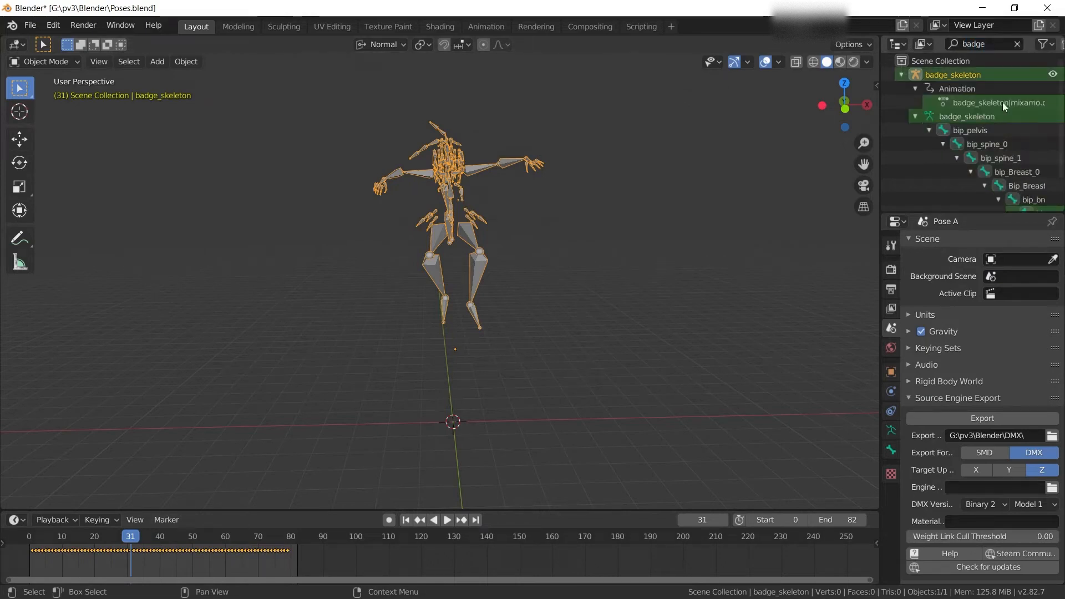
left_click(944, 106)
double_click(945, 106)
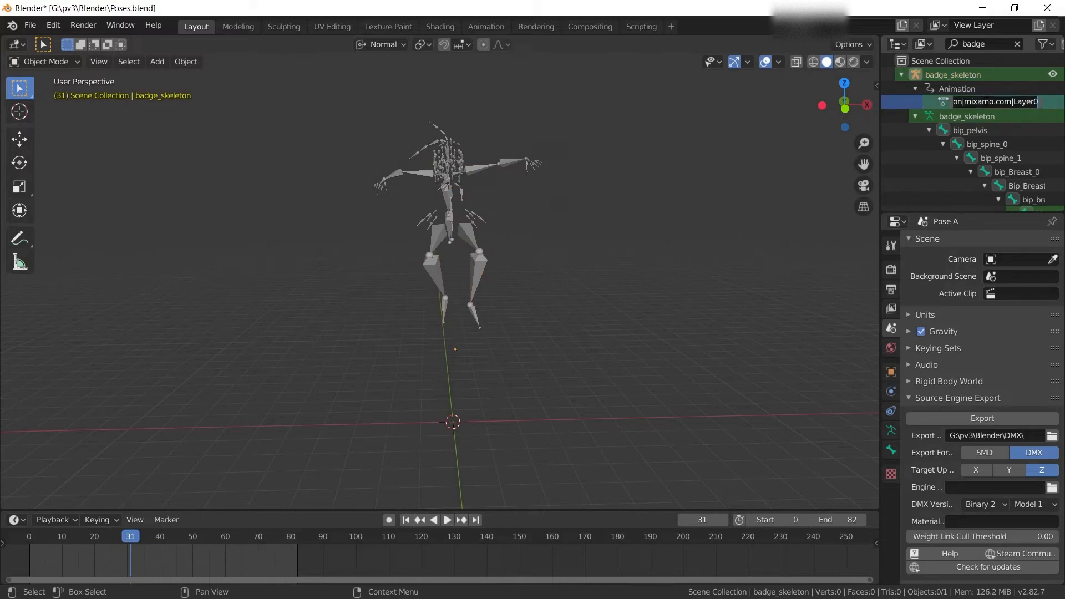
key("BackSpace")
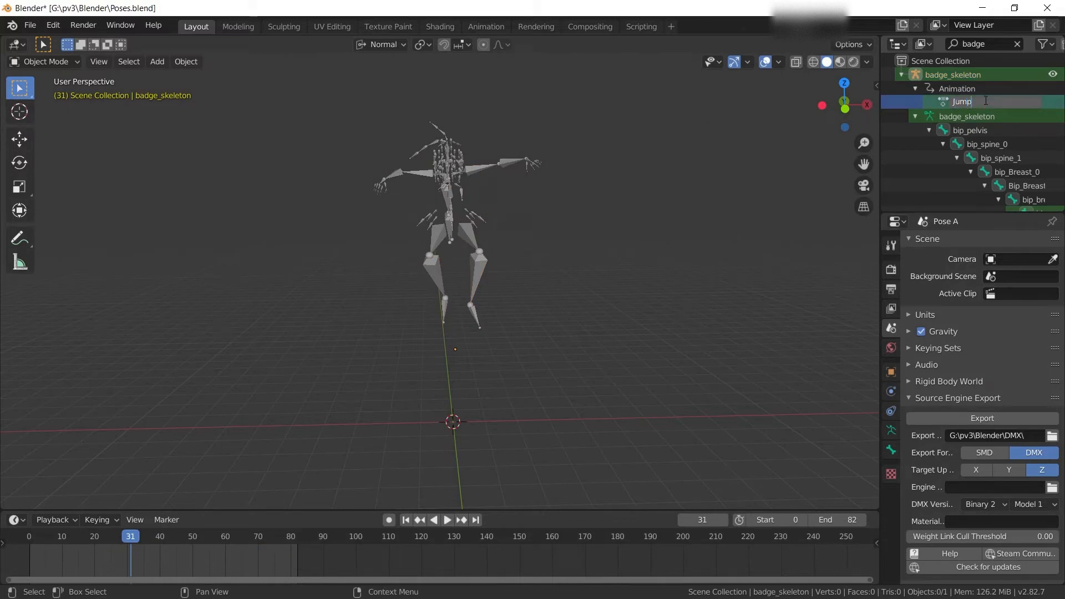
type("Jump")
key("Return")
- Export only the Jump.dmx animation with Source Engine Export to G:\pv3\Blender\DMX in DMX format
scroll(925, 476, "down", 1)
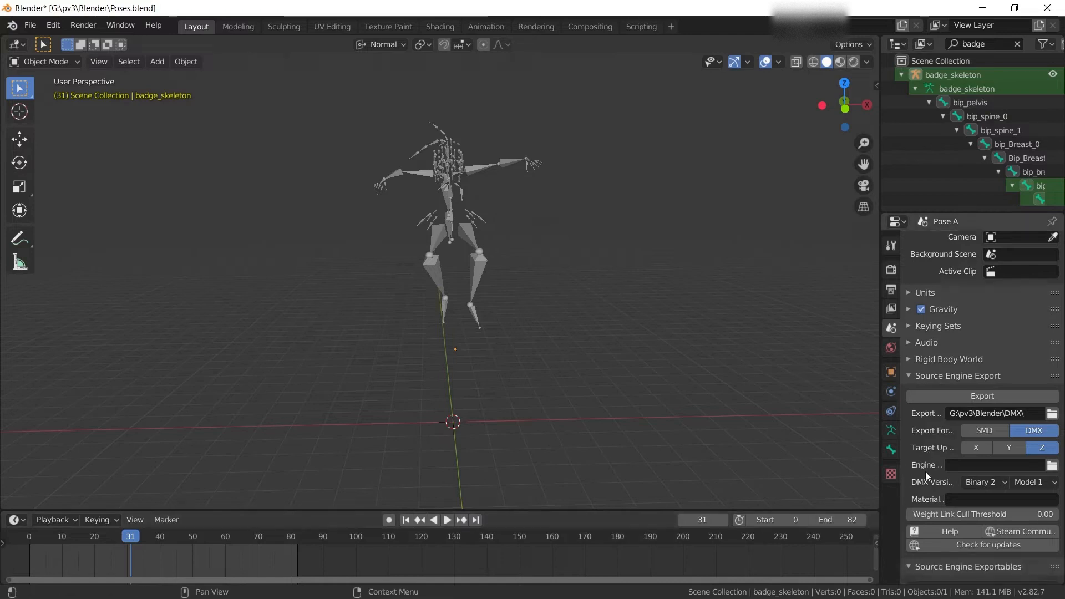
scroll(925, 476, "down", 3)
left_click(971, 524)
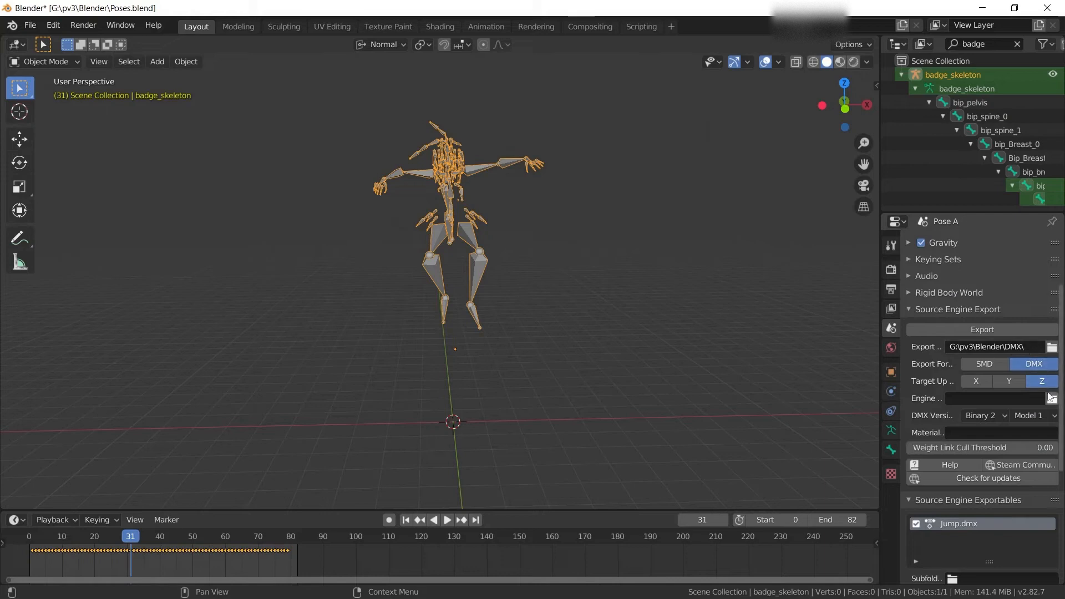
left_click(1007, 334)
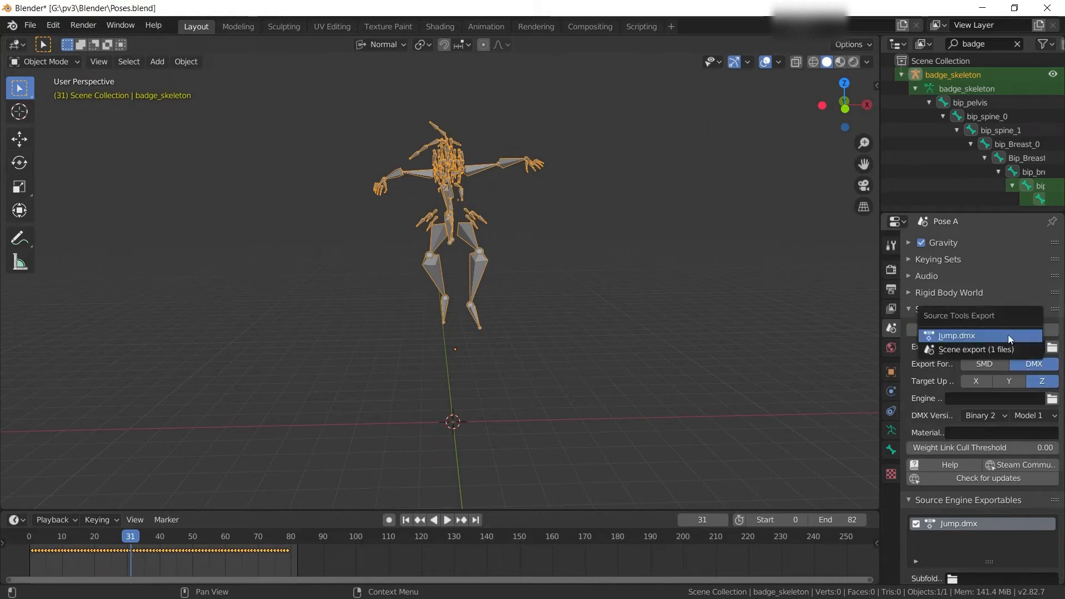
left_click(966, 335)
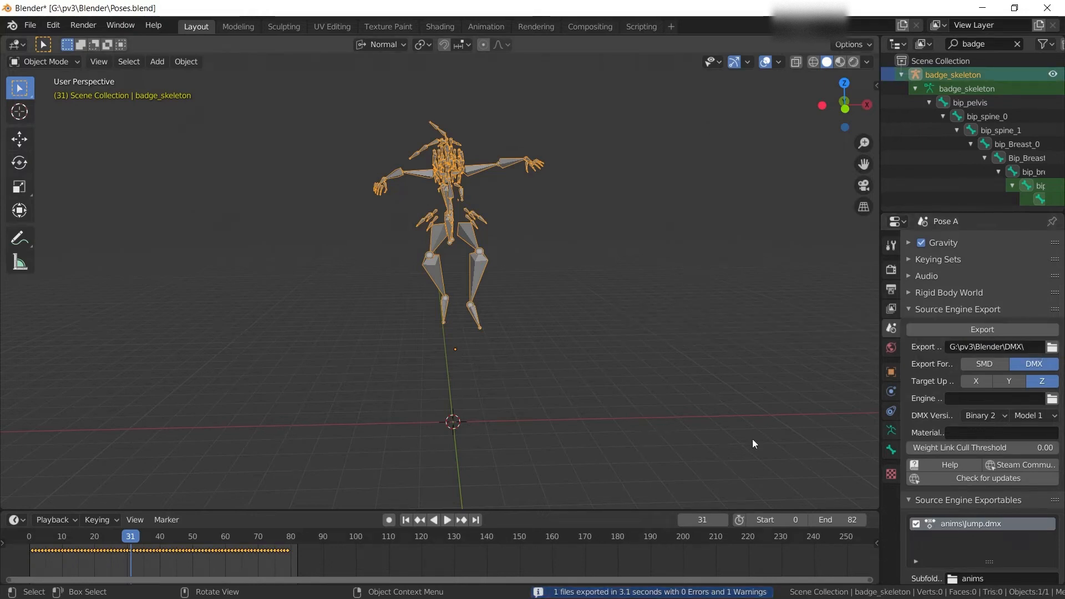
- Delete the badge_skeleton armature from the scene and change the object list filter to "jump"
left_click(266, 179)
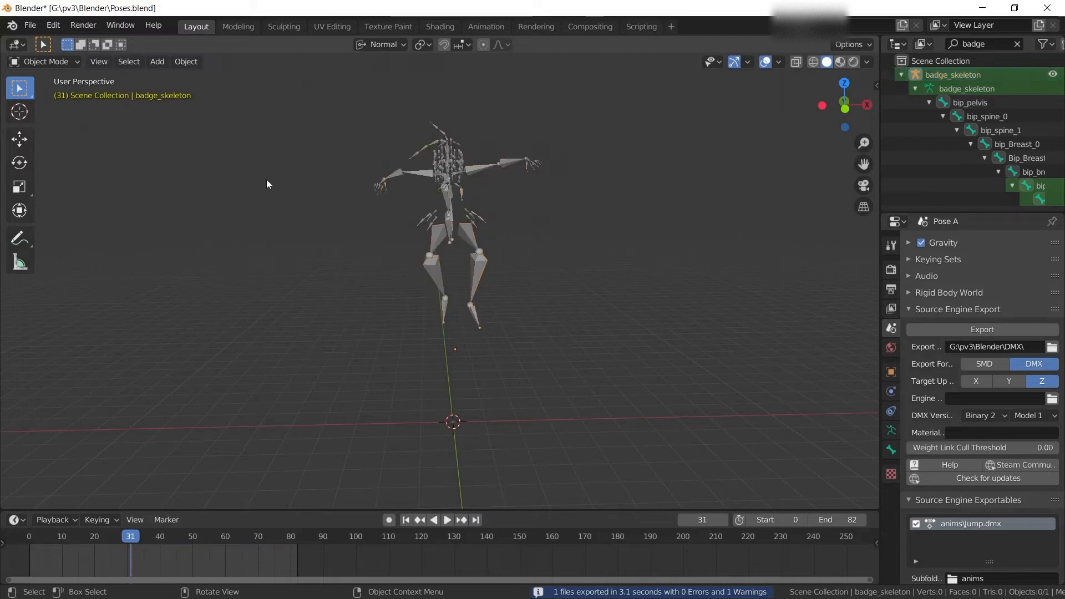
left_click_drag(359, 350, 566, 161)
key("Delete")
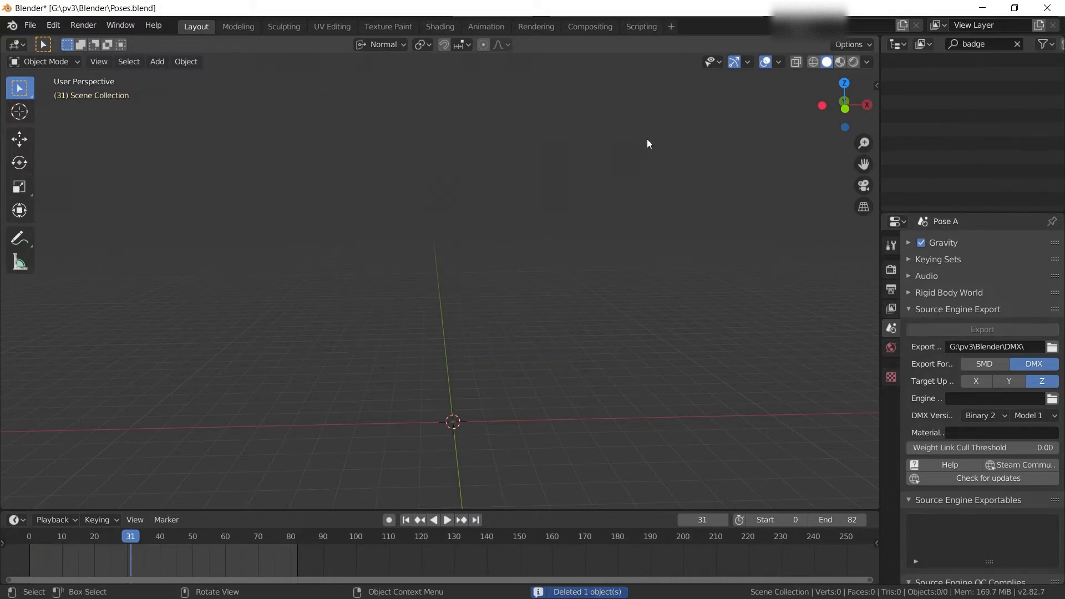
left_click(1015, 46)
left_click(989, 44)
type("jump")
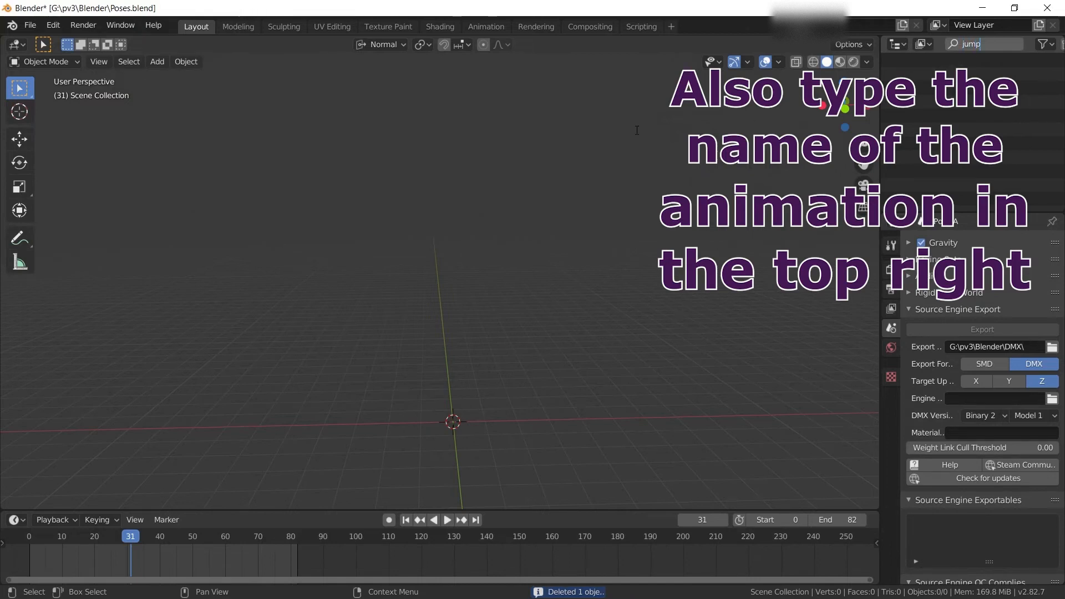
key("Return")
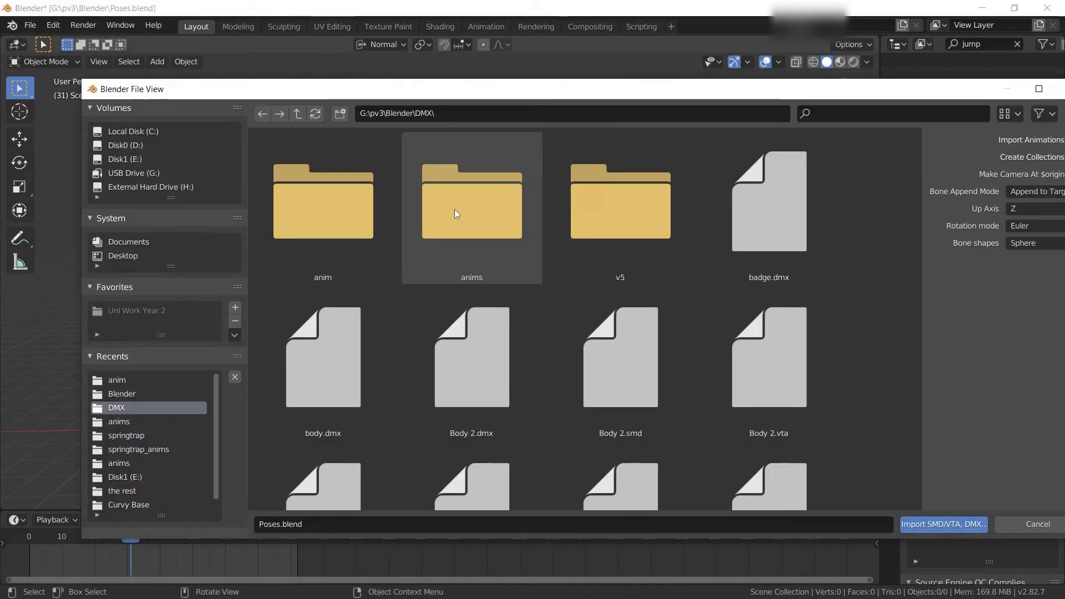
- Import Jump.dmx from G:\pv3\Blender\DMX\anims as a Source Engine file, filtering the files by "jump"
double_click(455, 211)
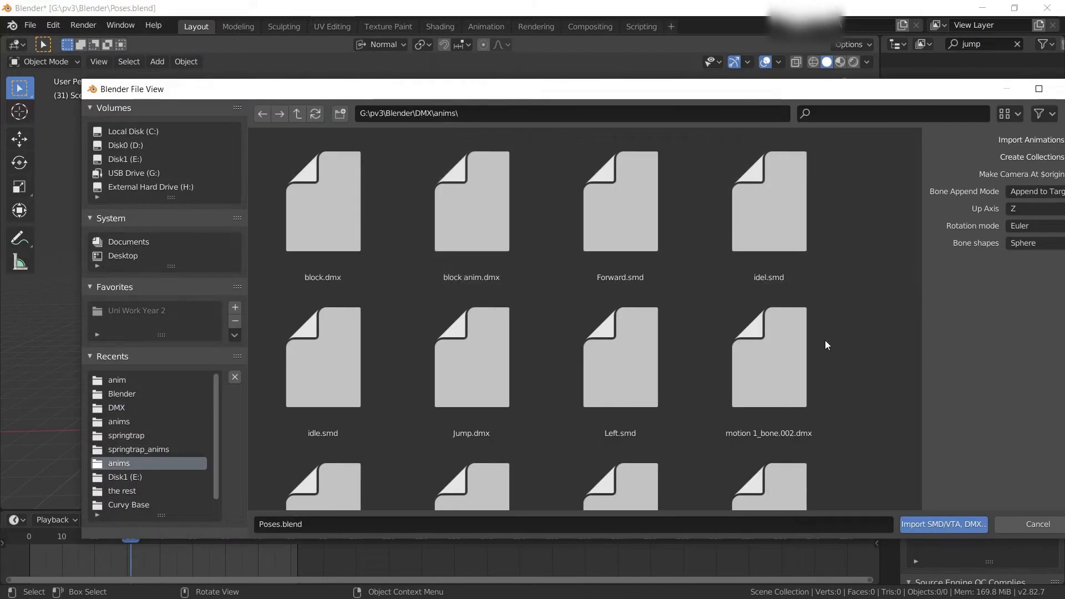
left_click(852, 118)
type("jump")
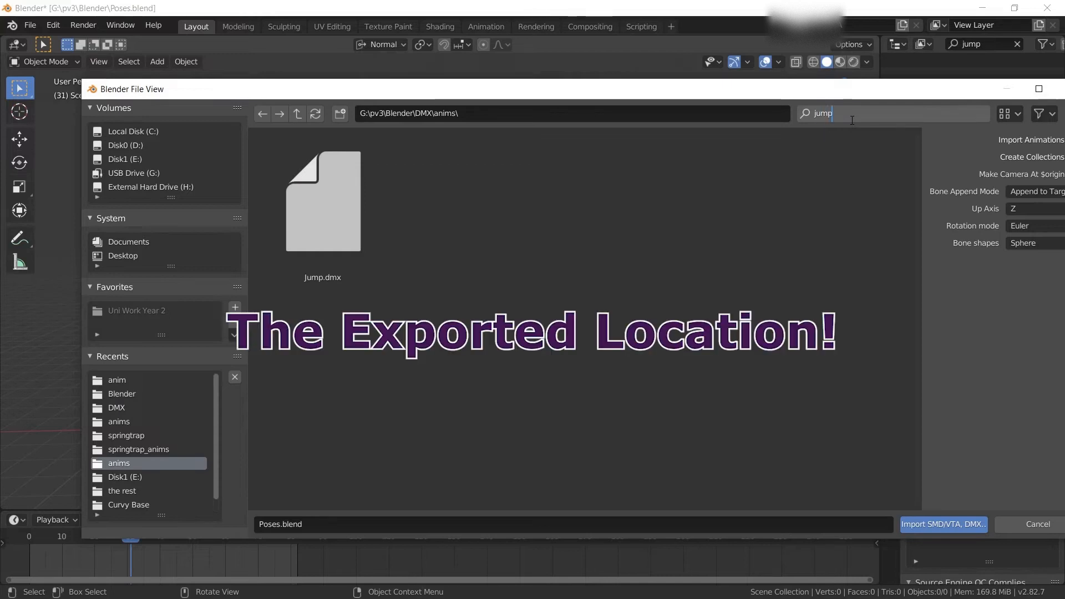
key("Return")
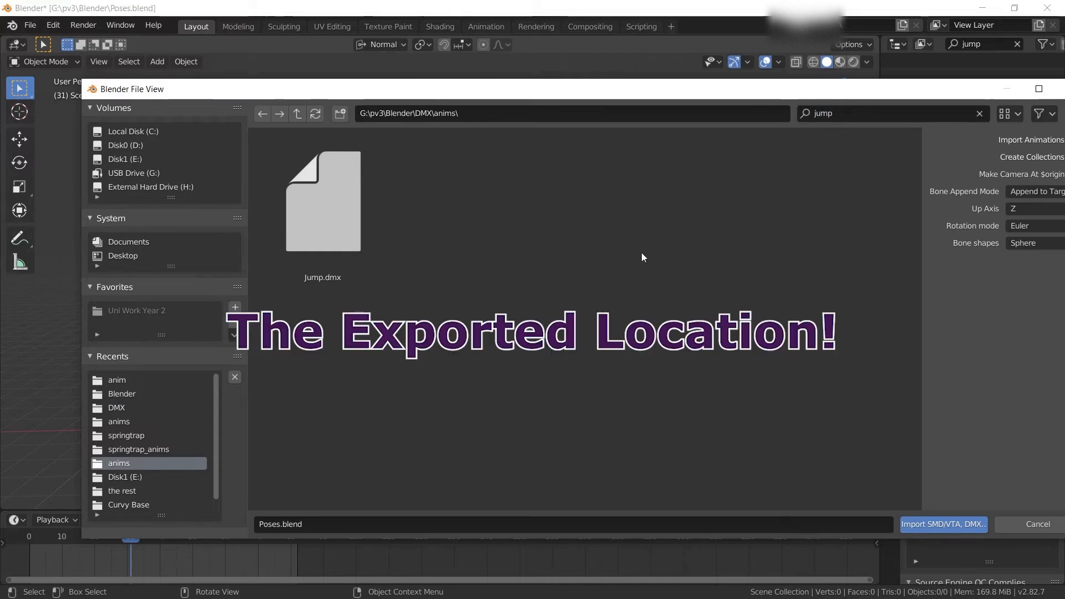
double_click(349, 182)
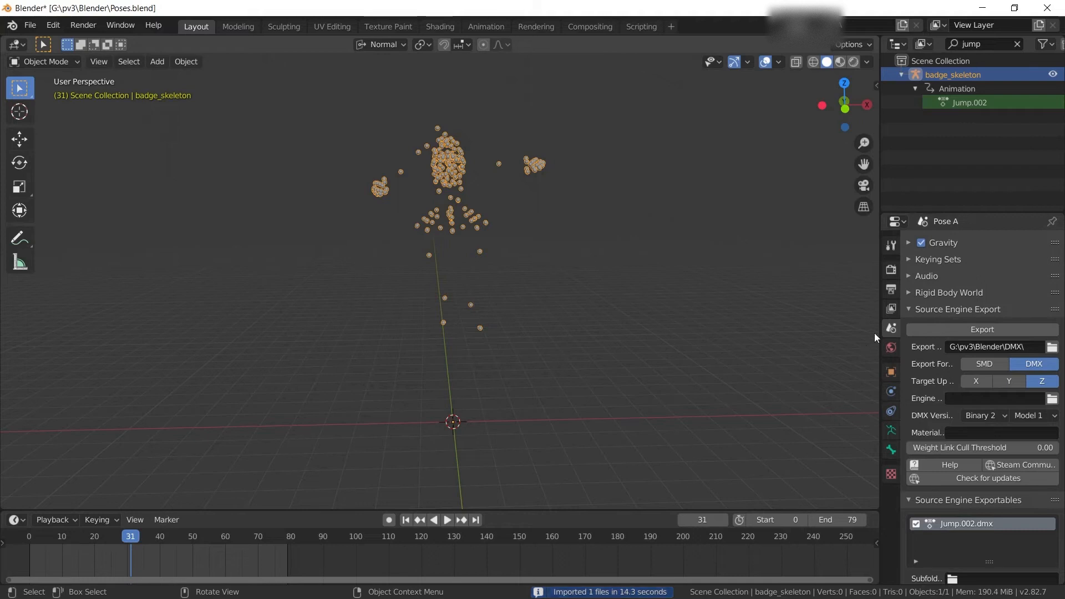
- Rename the re-imported skeleton's Jump.002 animation action to Jump
left_click(984, 102)
double_click(986, 106)
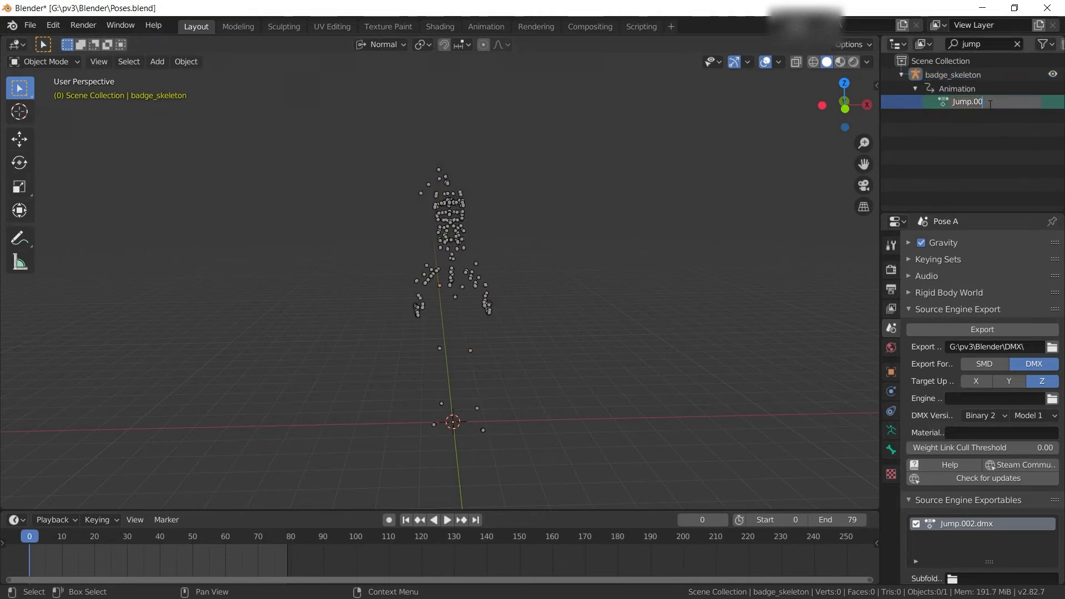
key("Return")
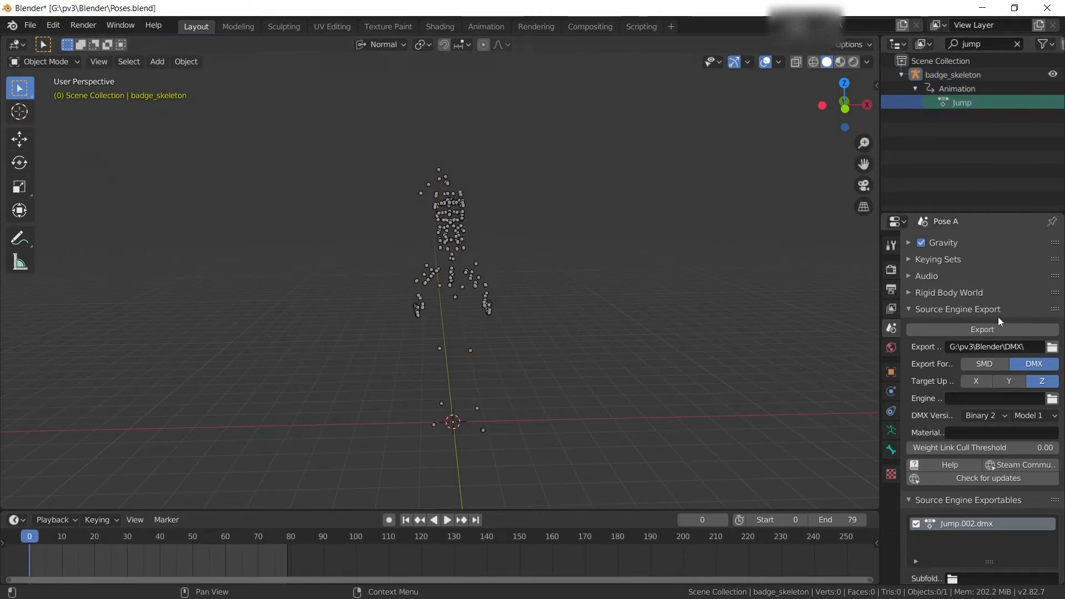
- Export the renamed Jump.dmx again with Source Engine Export and deselect the skeleton
left_click(974, 525)
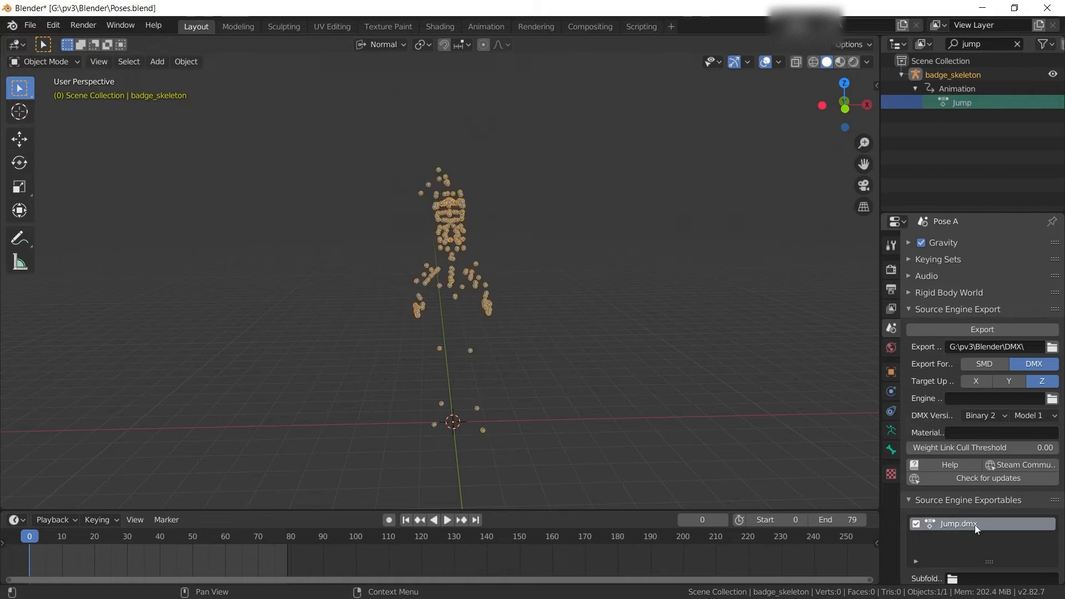
left_click(942, 330)
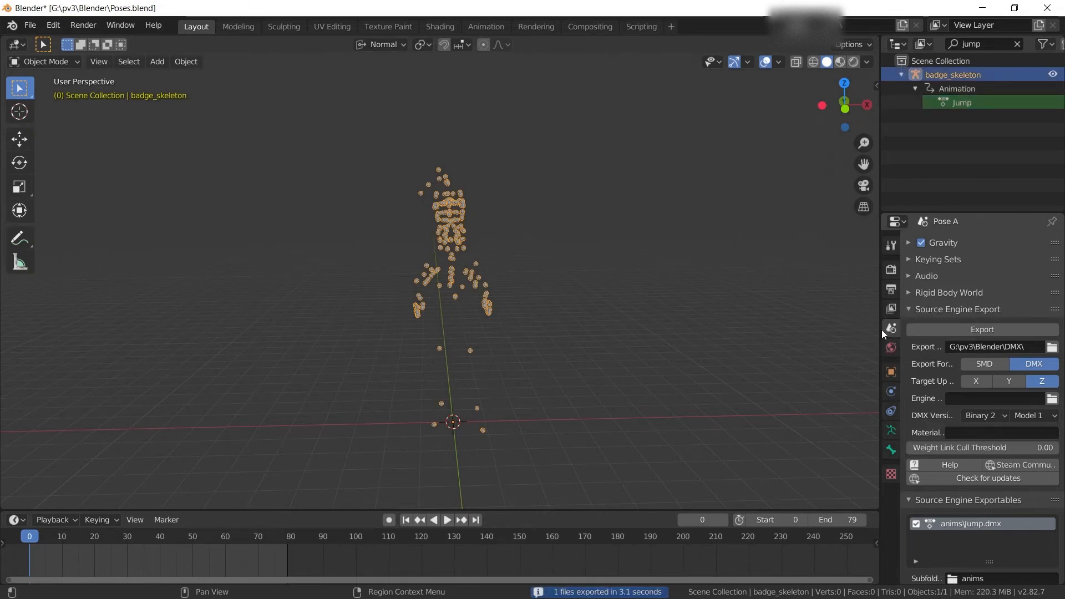
left_click(638, 281)
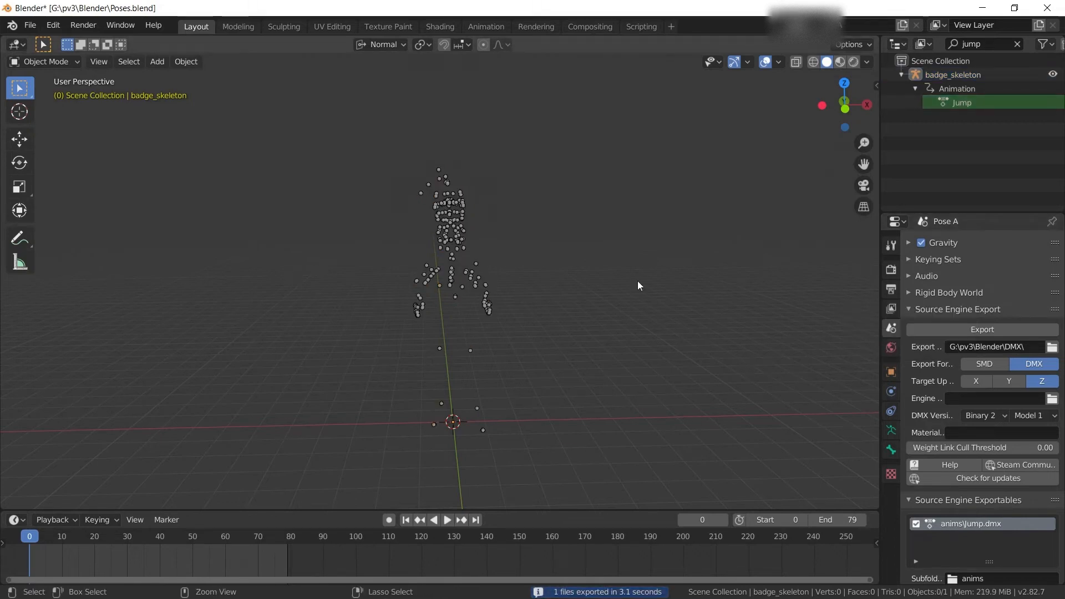
- Switch to Notepad++ with pally_v4.qc opened from G:\pv3\Blender\DMX
left_click(977, 9)
left_click(977, 10)
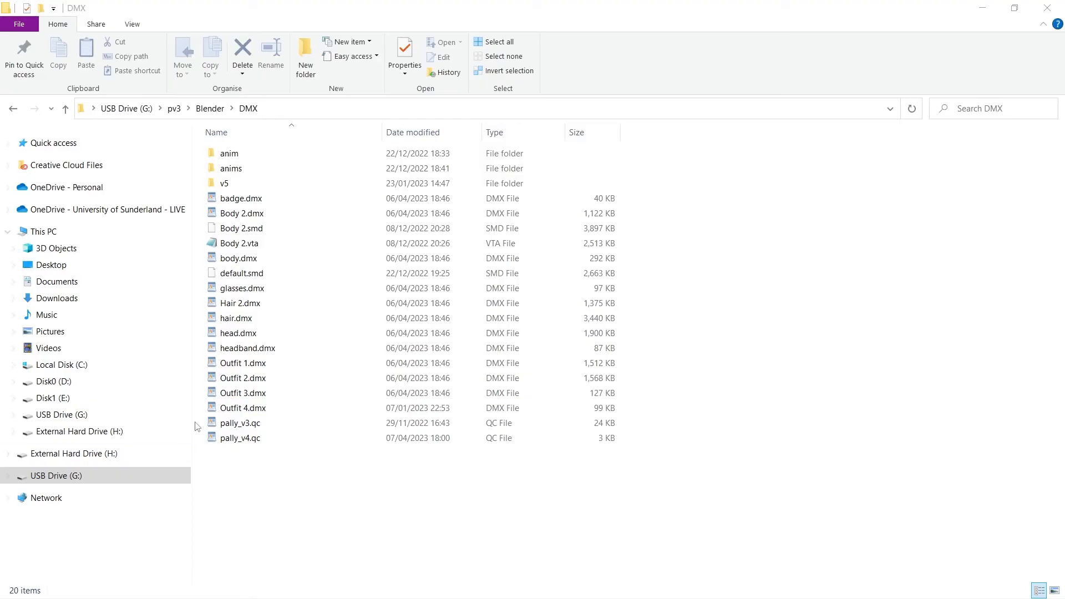
left_click(253, 438)
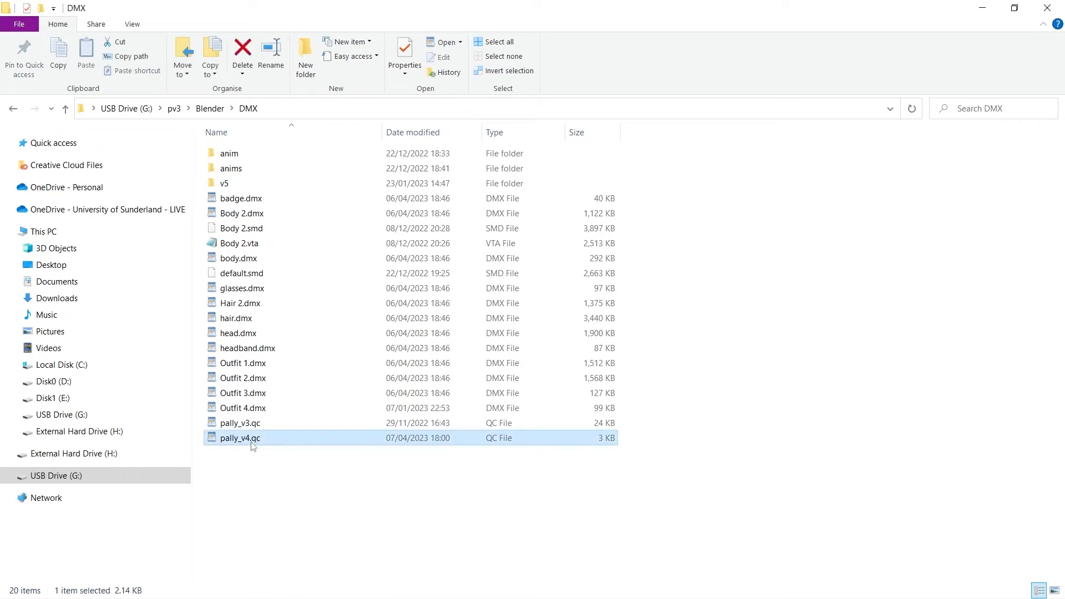
left_click(266, 454)
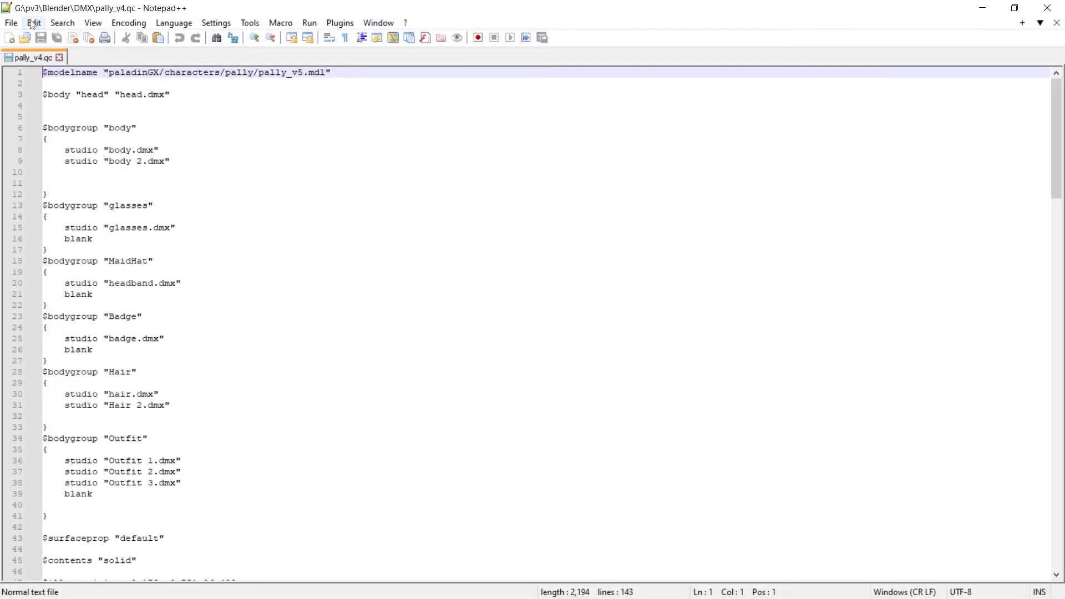
left_click(12, 22)
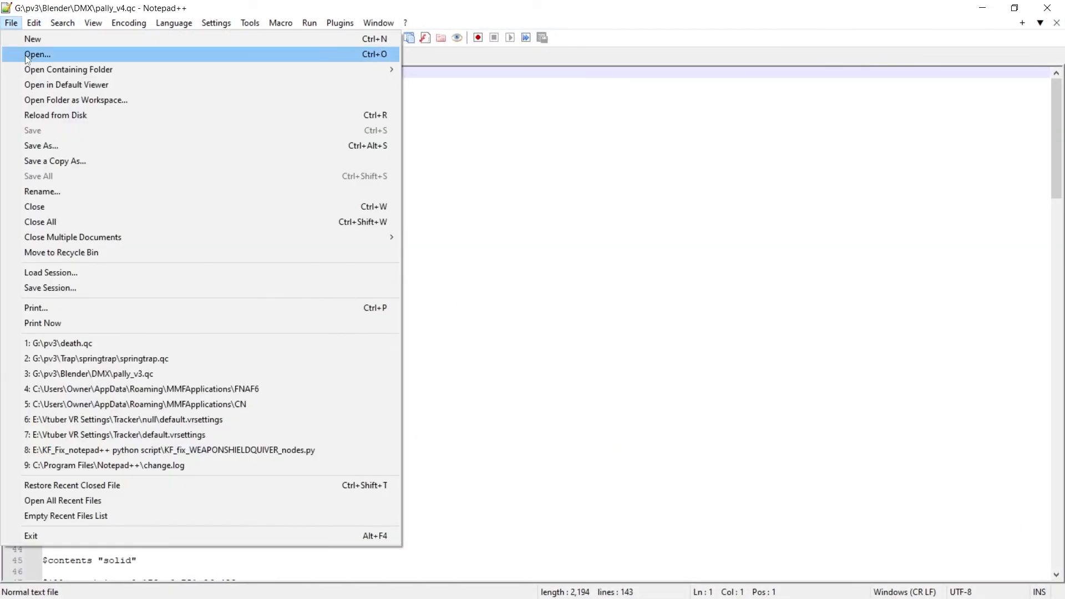
left_click(75, 54)
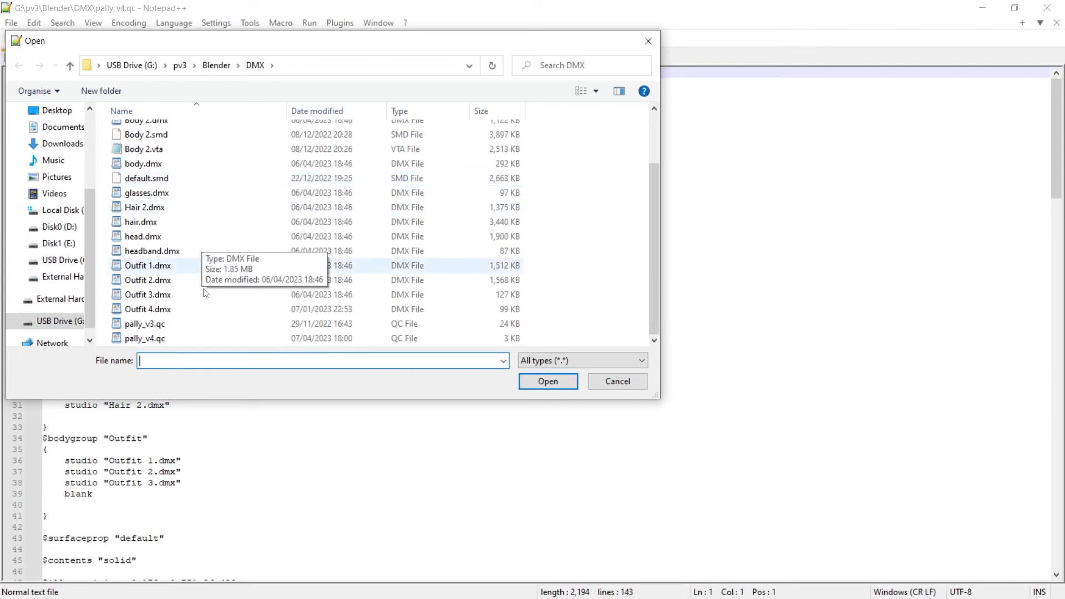
double_click(185, 338)
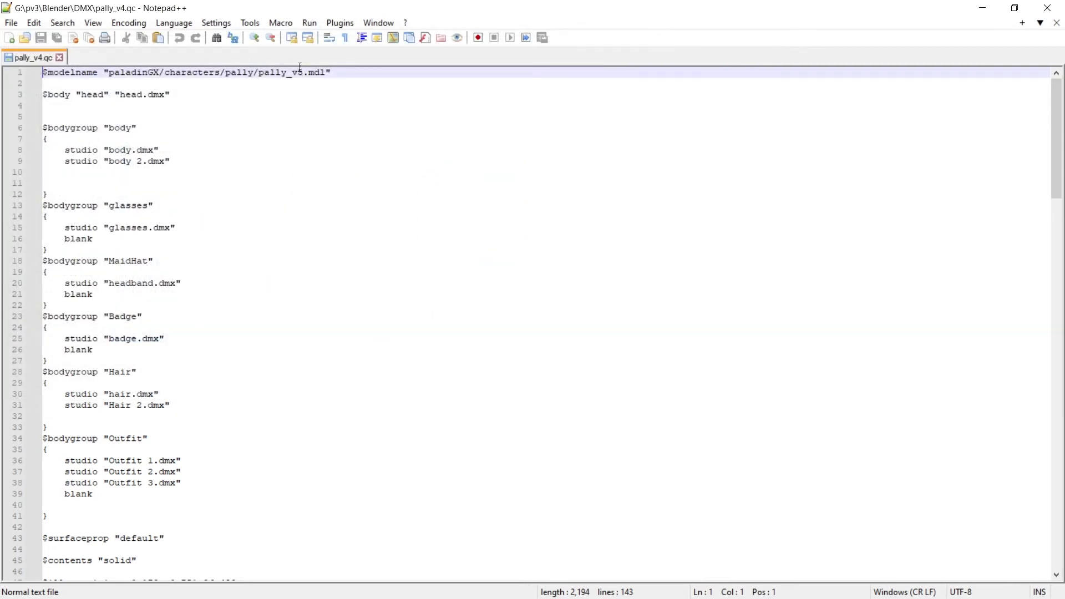
- Change the model file name in the $modelname line to pally_v6.mdl
left_click_drag(298, 76, 304, 76)
type("6")
left_click(278, 151)
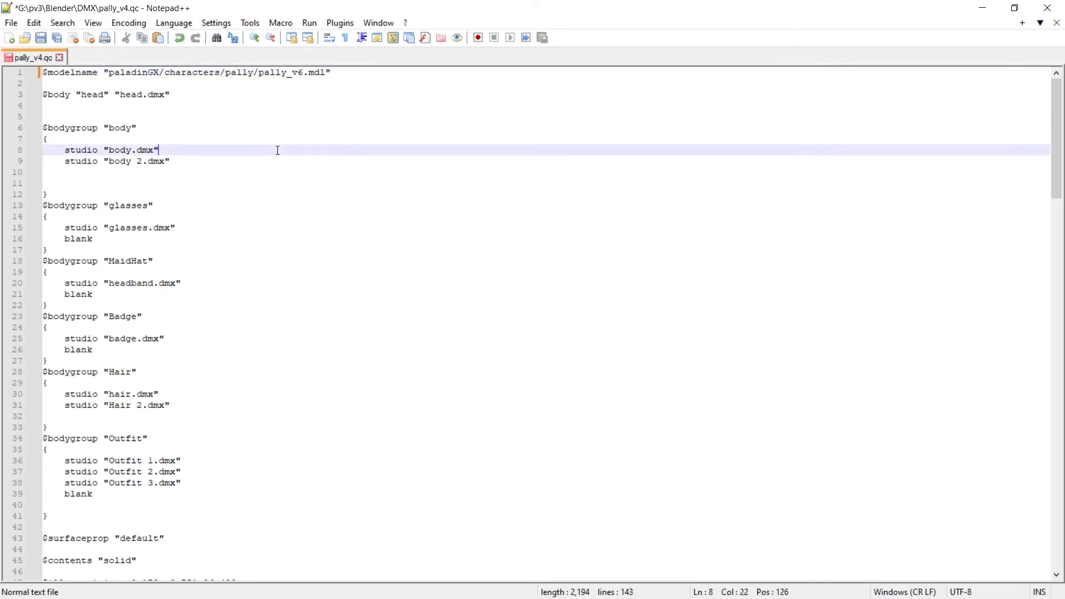
- Duplicate the Sword $sequence block directly below itself at the end of the QC file
left_click_drag(1050, 135, 1017, 457)
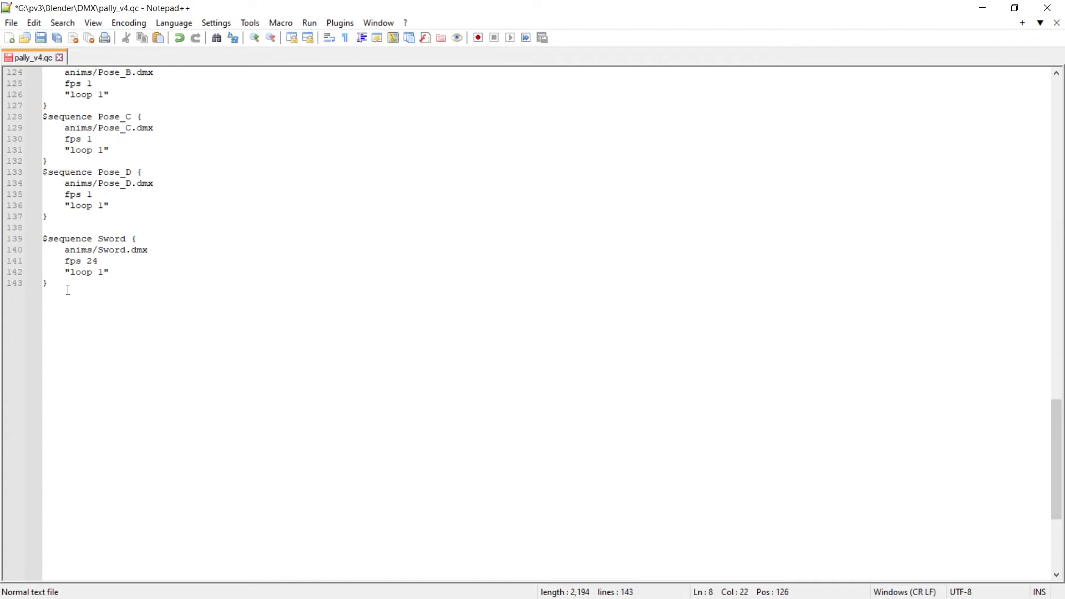
left_click_drag(68, 290, 35, 237)
key("ctrl+c")
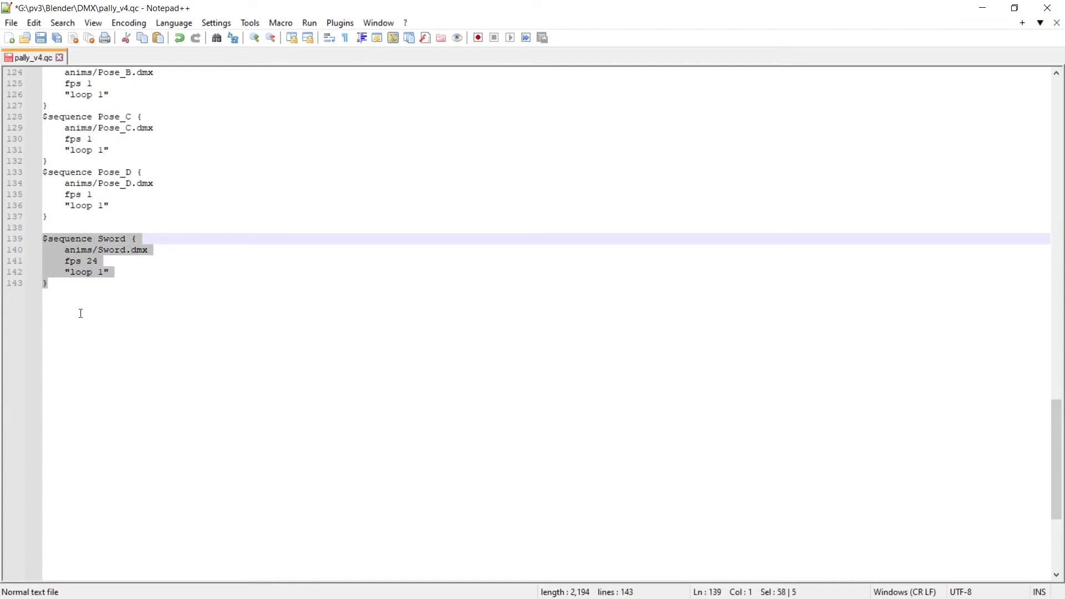
left_click(77, 289)
key("Return")
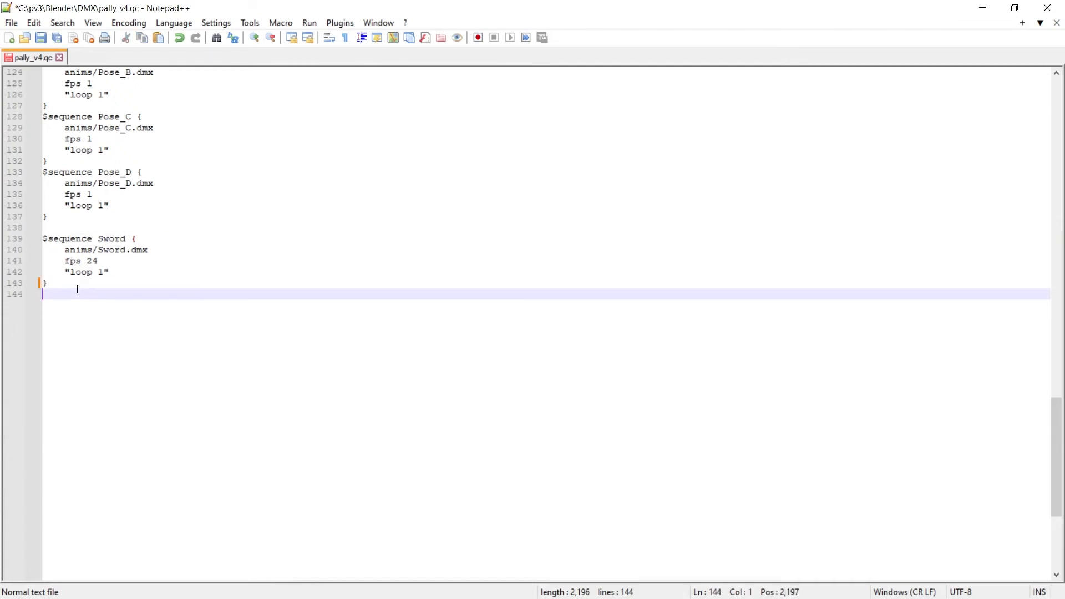
key("ctrl+v")
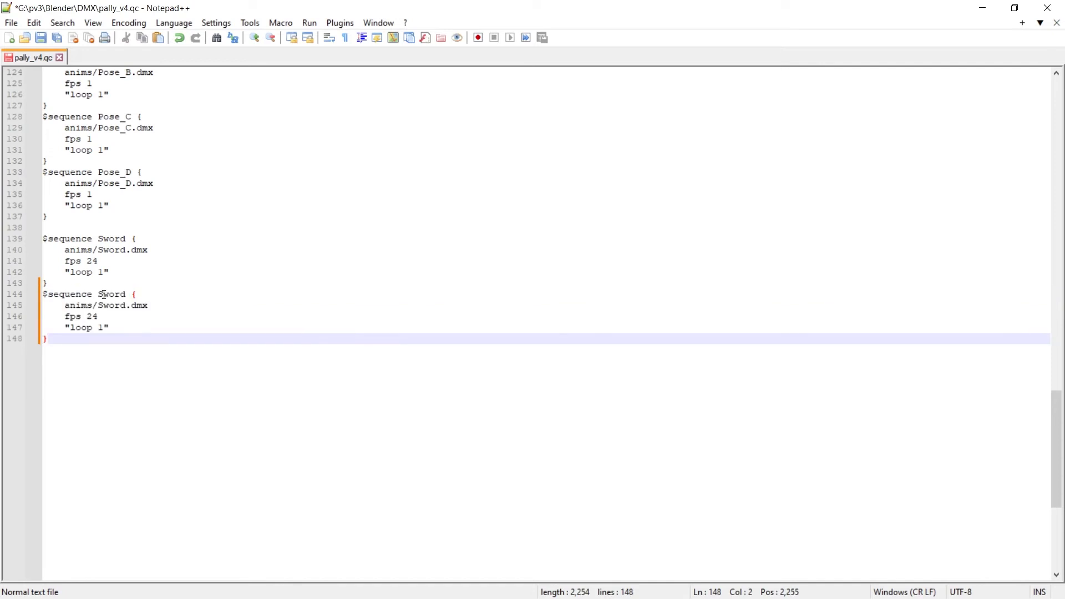
- Edit the copied block into a Jump sequence using anims/Jump.dmx at 30 fps, and save the QC file
left_click_drag(100, 295, 125, 294)
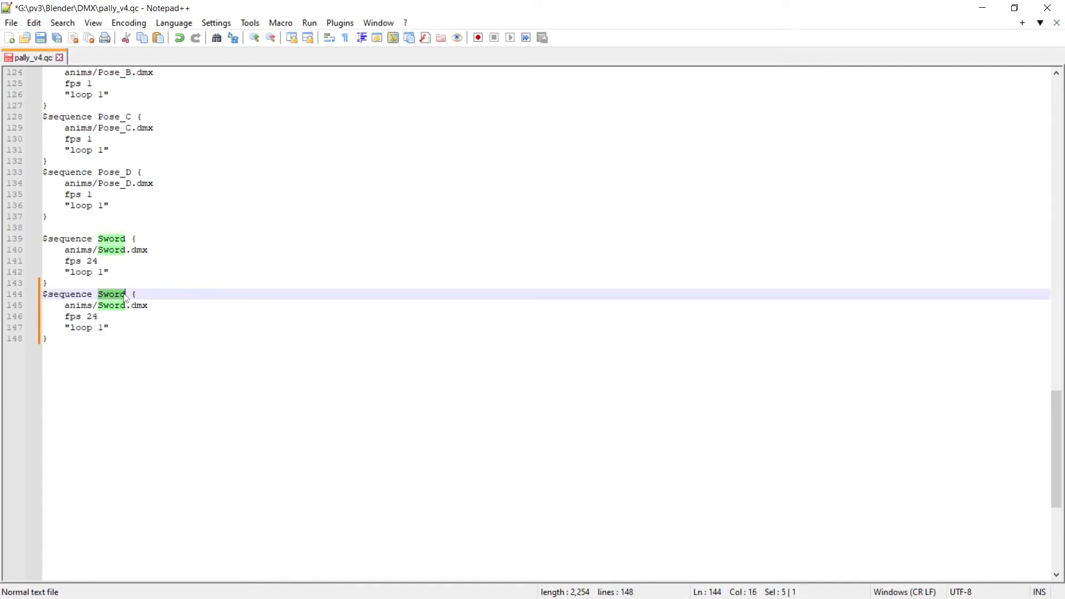
type("Jump")
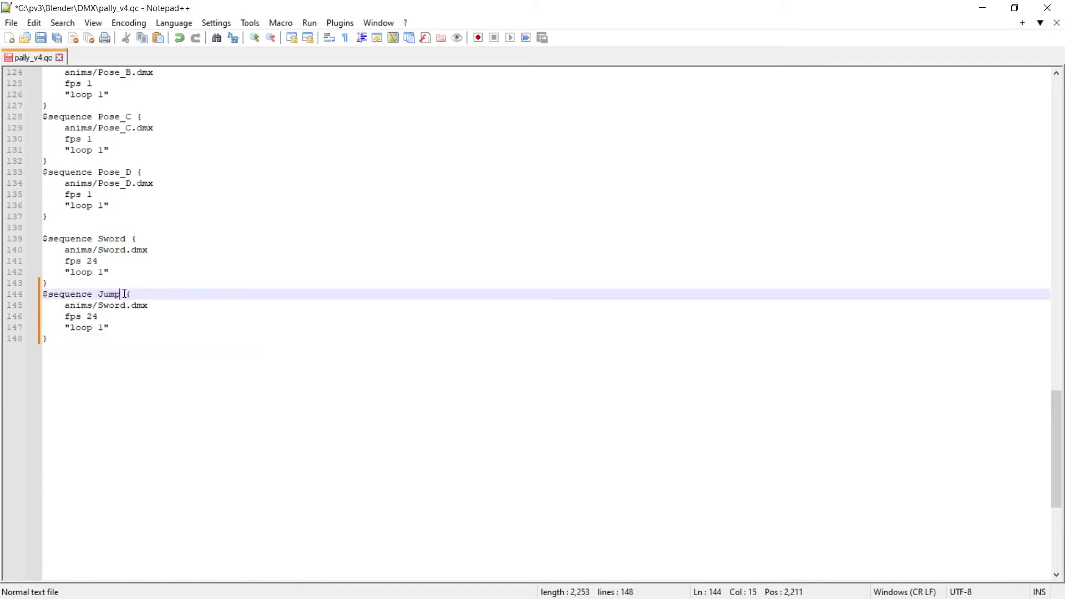
left_click(97, 307)
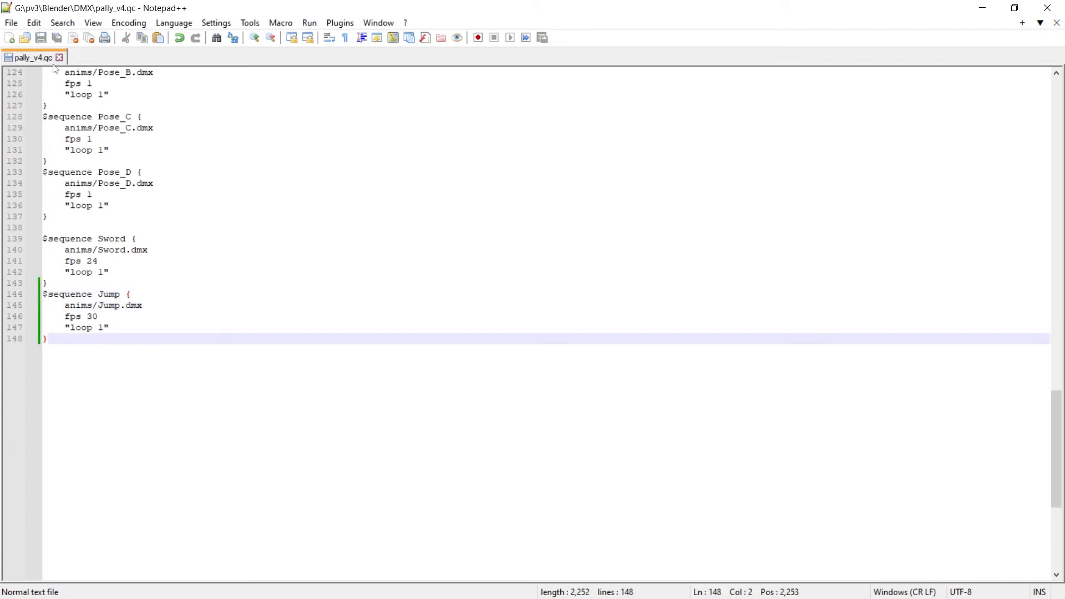
- Switch to Crowbar and compile G:\pv3\Blender\DMX\pally_v4.qc with the Source Filmmaker compiler
left_click(982, 7)
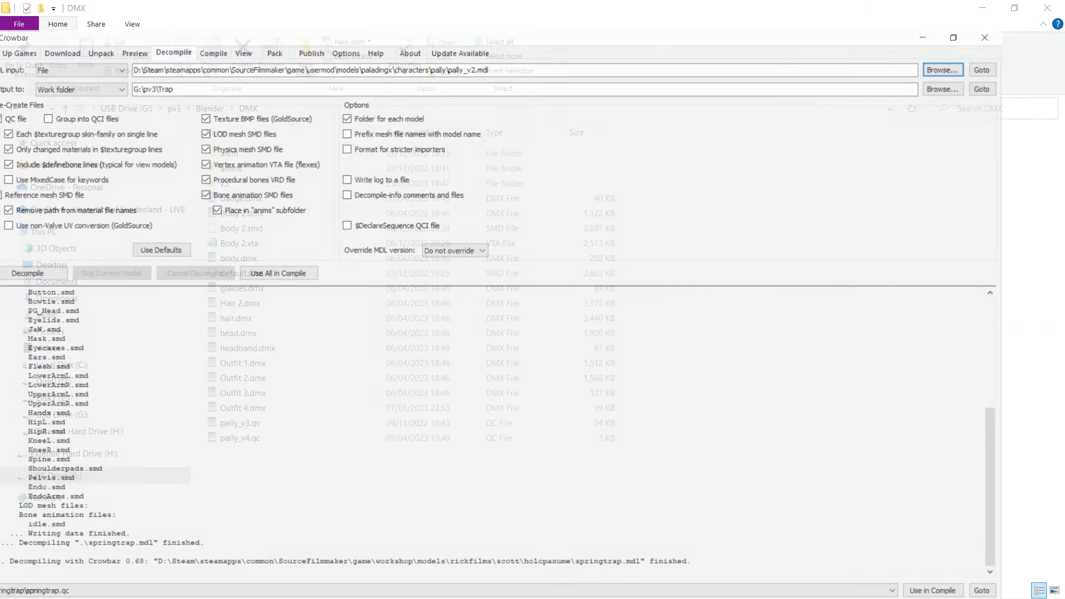
left_click(251, 23)
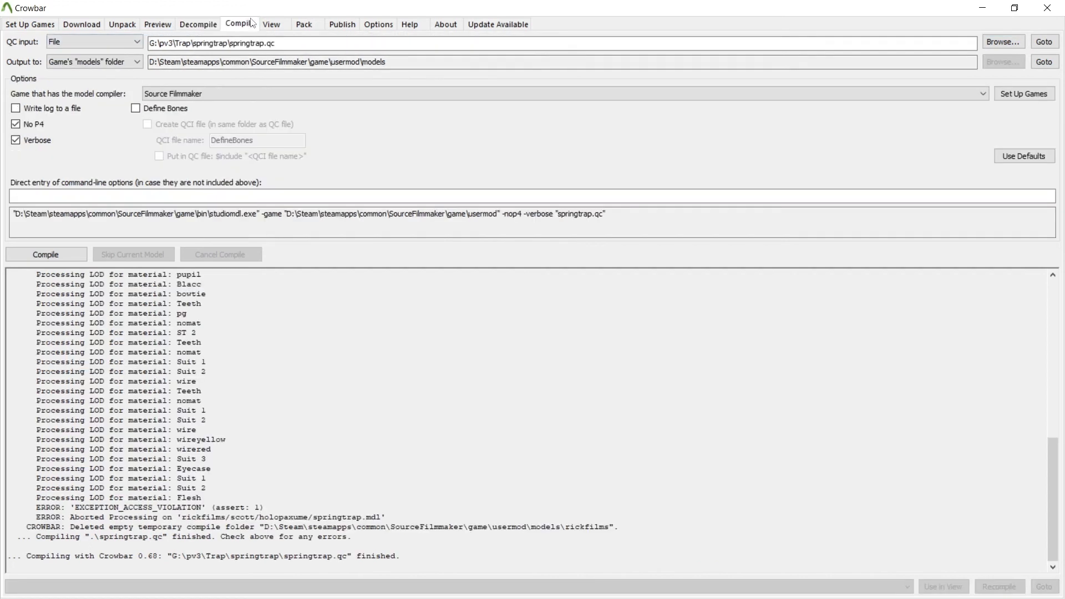
left_click(1003, 42)
left_click(223, 35)
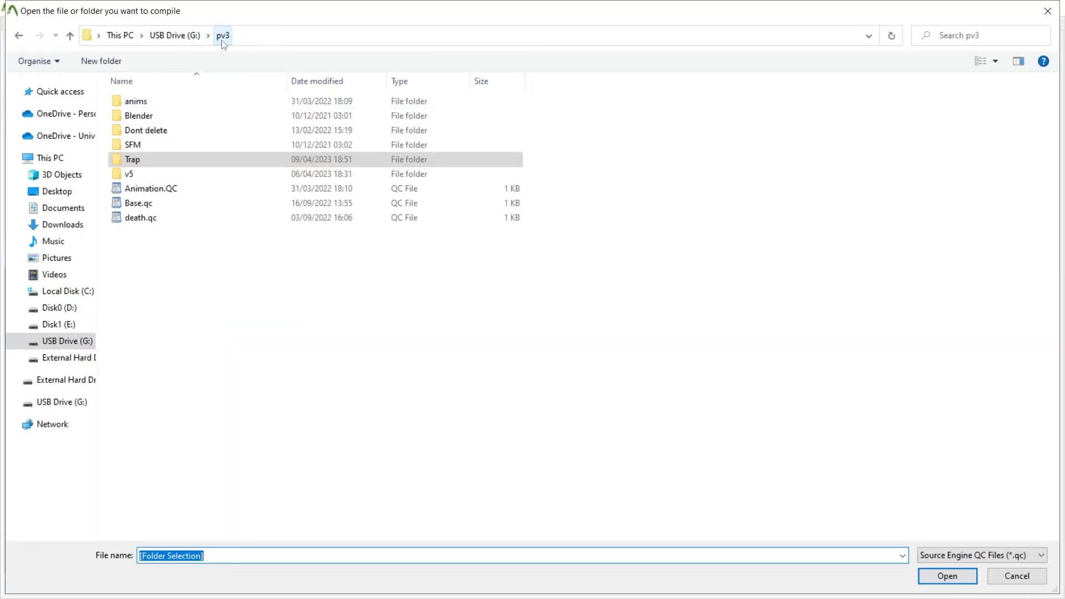
double_click(177, 116)
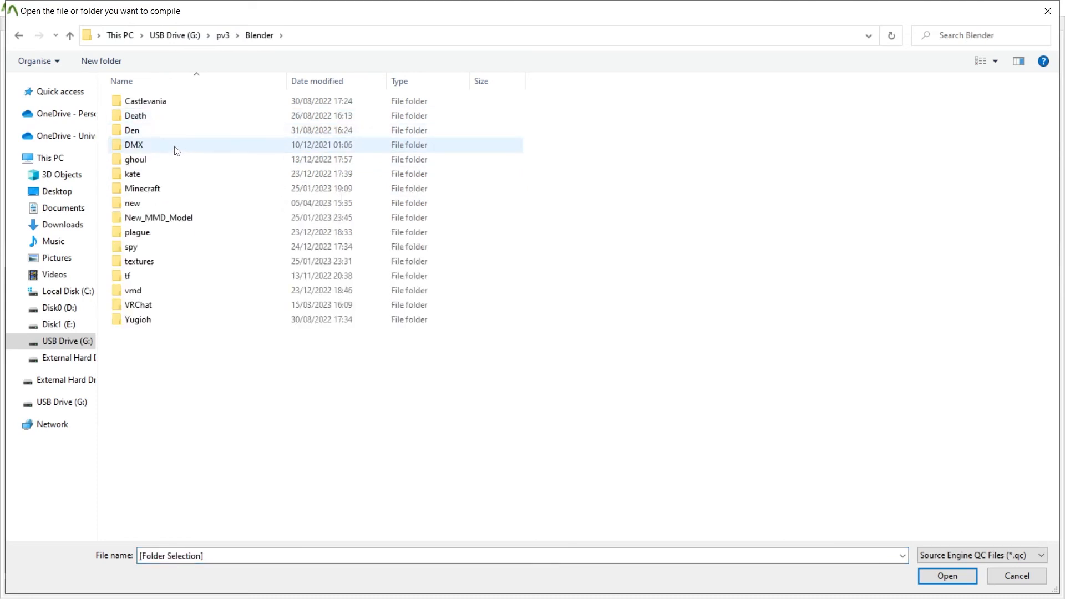
double_click(173, 145)
double_click(159, 160)
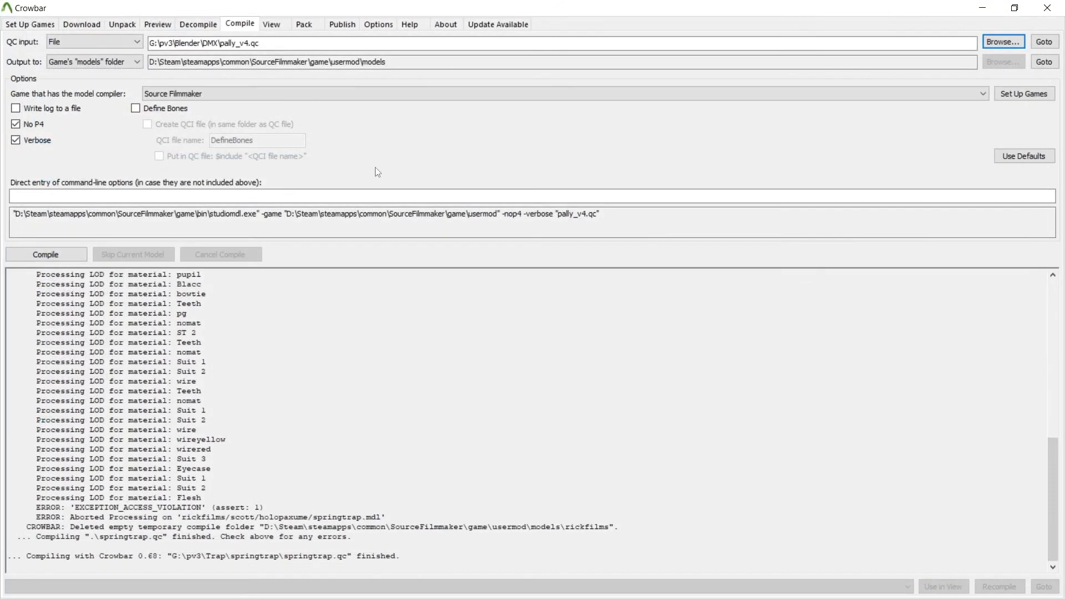
left_click(45, 254)
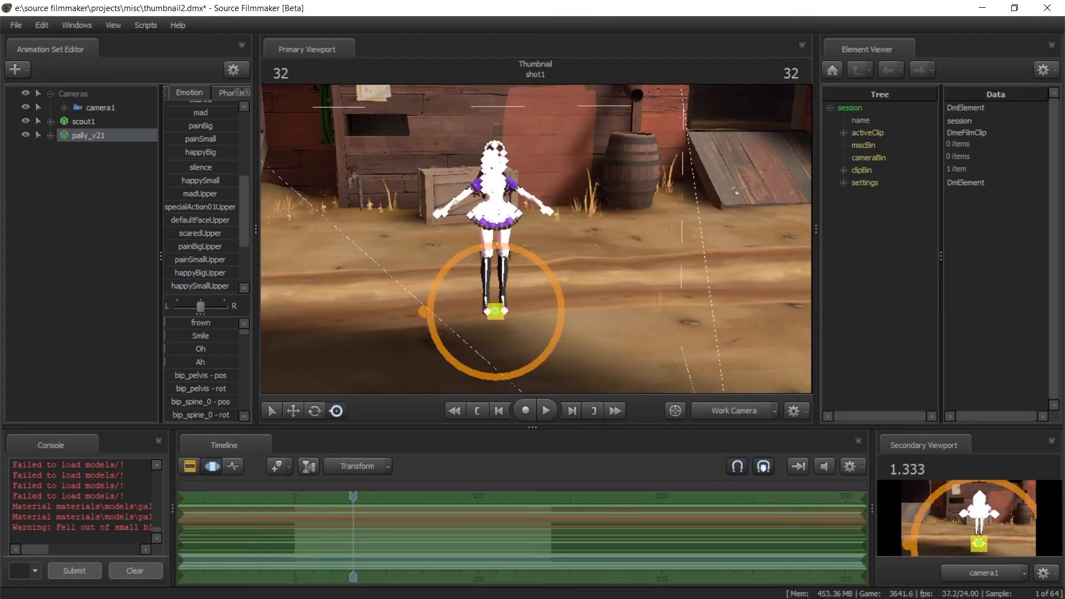
- In Source Filmmaker, create an animation set for a new model, rescanning usermod, filtering by "pally" and choosing pally_v6.mdl
left_click(68, 165)
right_click(133, 168)
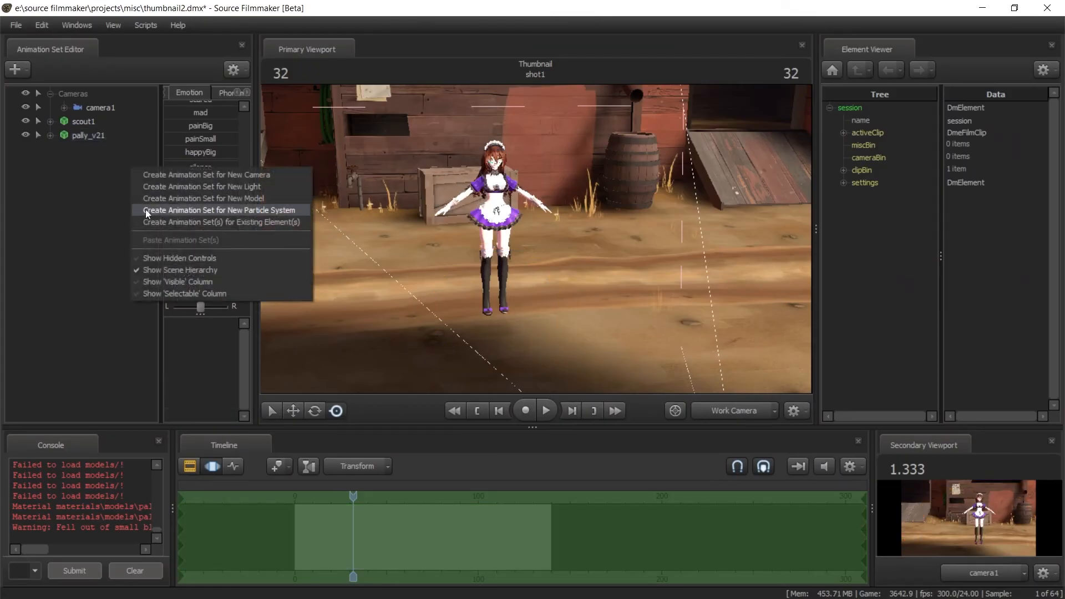
left_click(171, 195)
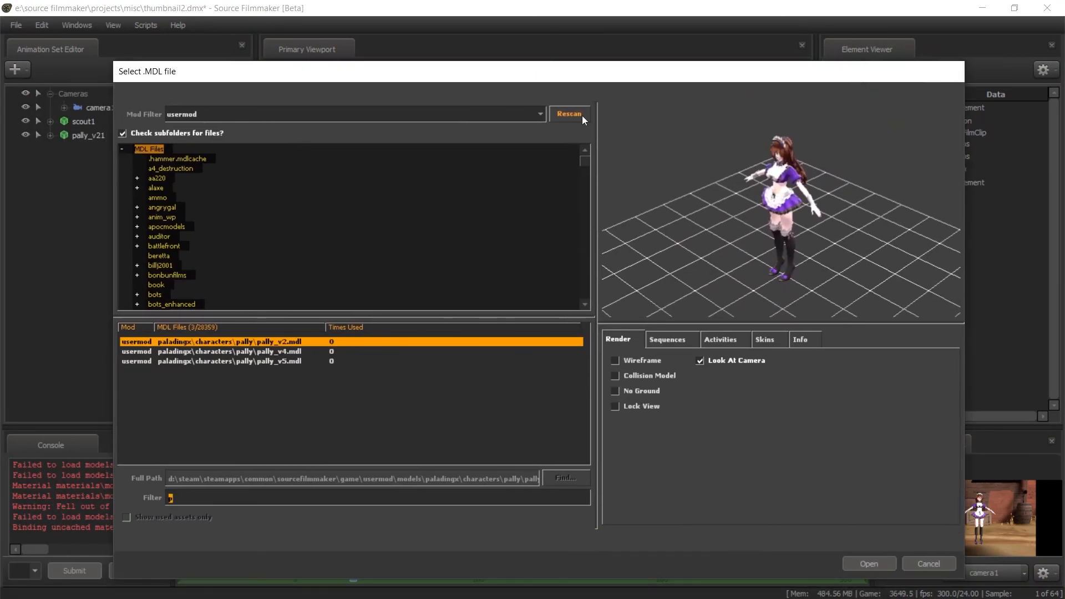
left_click(581, 115)
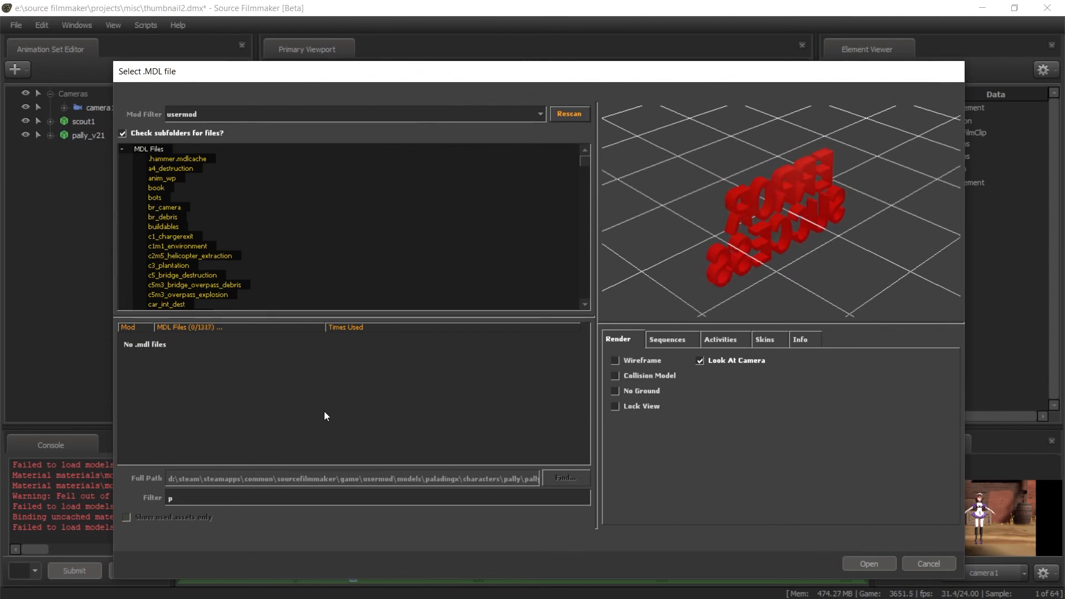
type("ally")
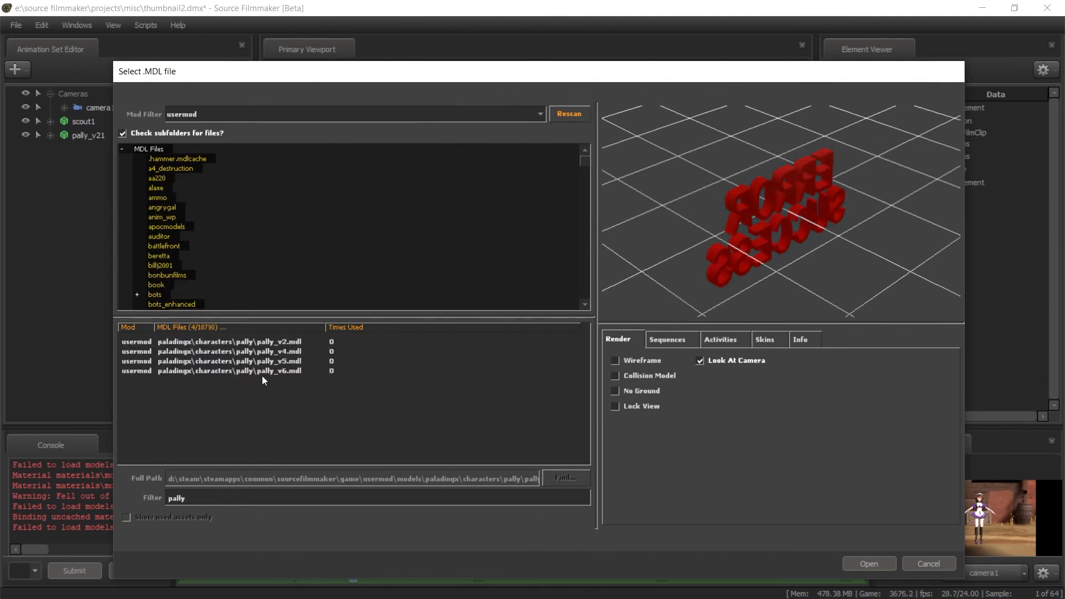
left_click(263, 370)
key("Return")
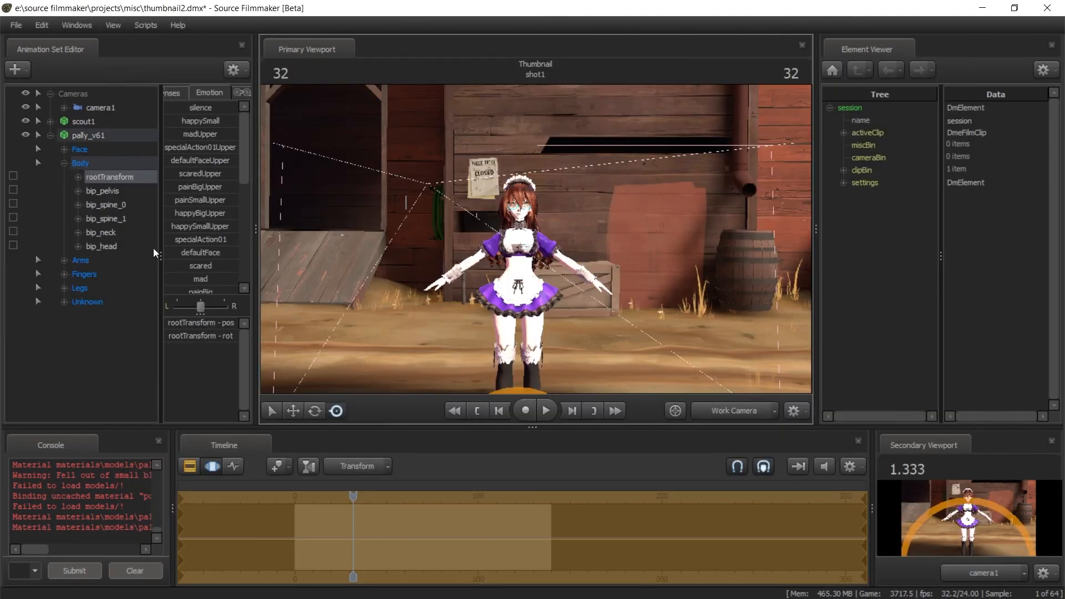
- Import the Jump sequence onto the pally_v61 animation set without generating root motion
right_click(86, 134)
mouse_move(143, 257)
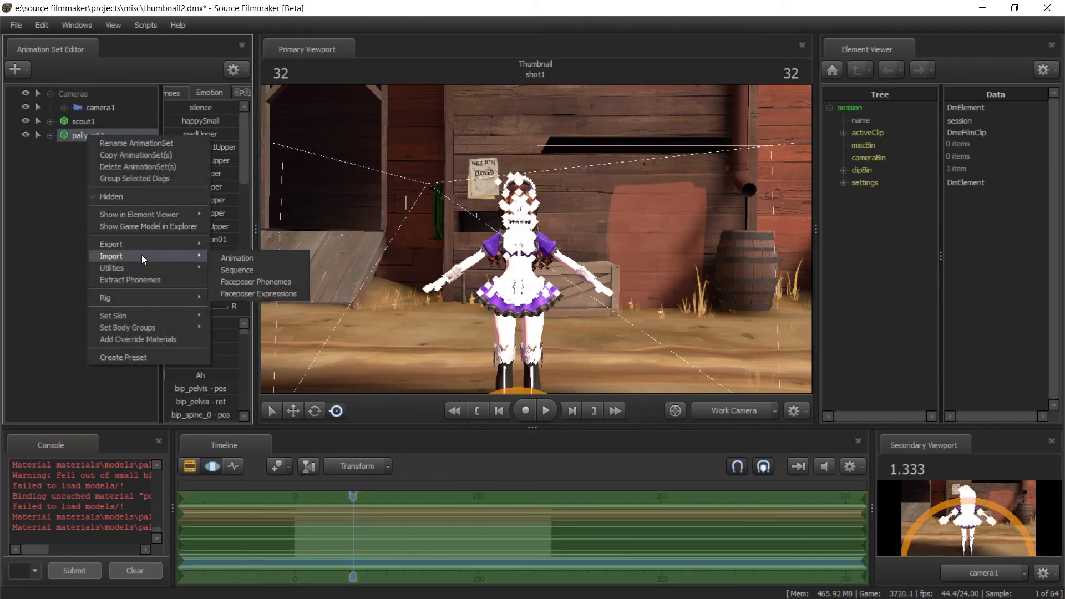
left_click(256, 269)
left_click(210, 332)
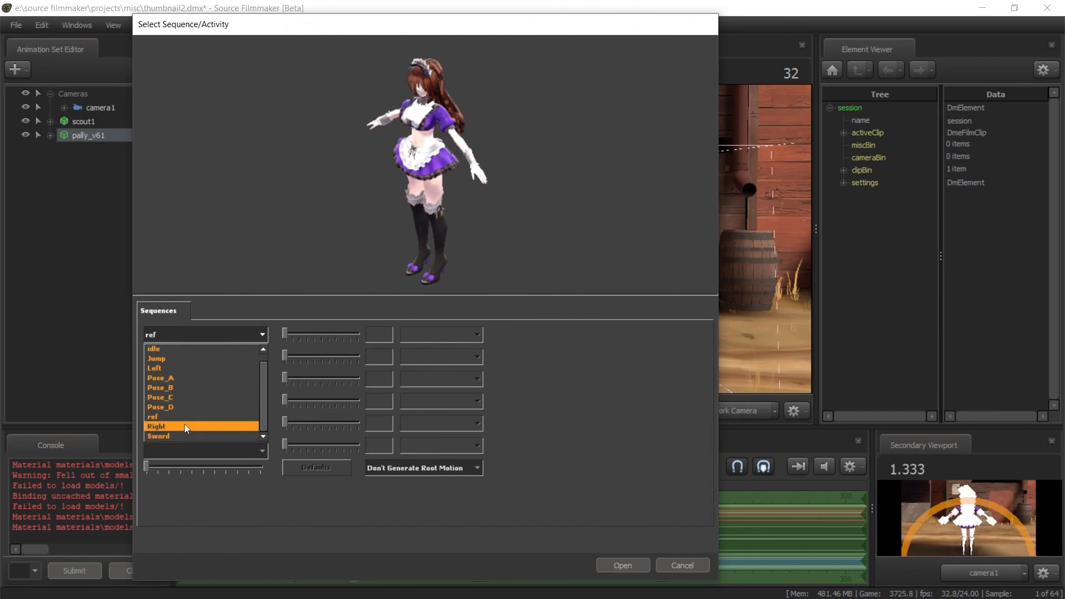
left_click(197, 368)
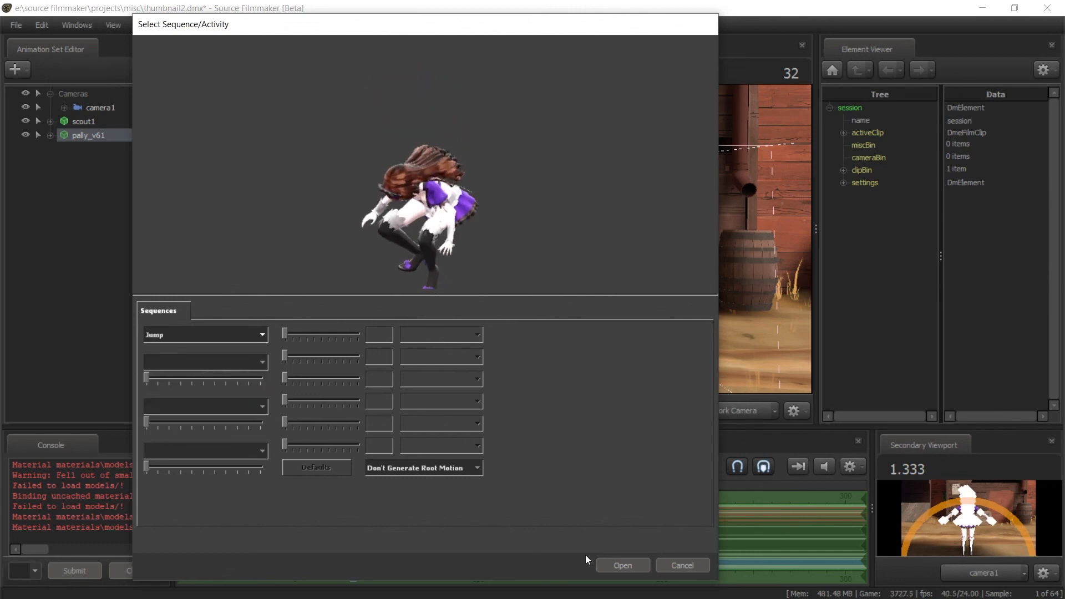
left_click(622, 566)
- Play the imported jump animation from the start of the shot
left_click(477, 411)
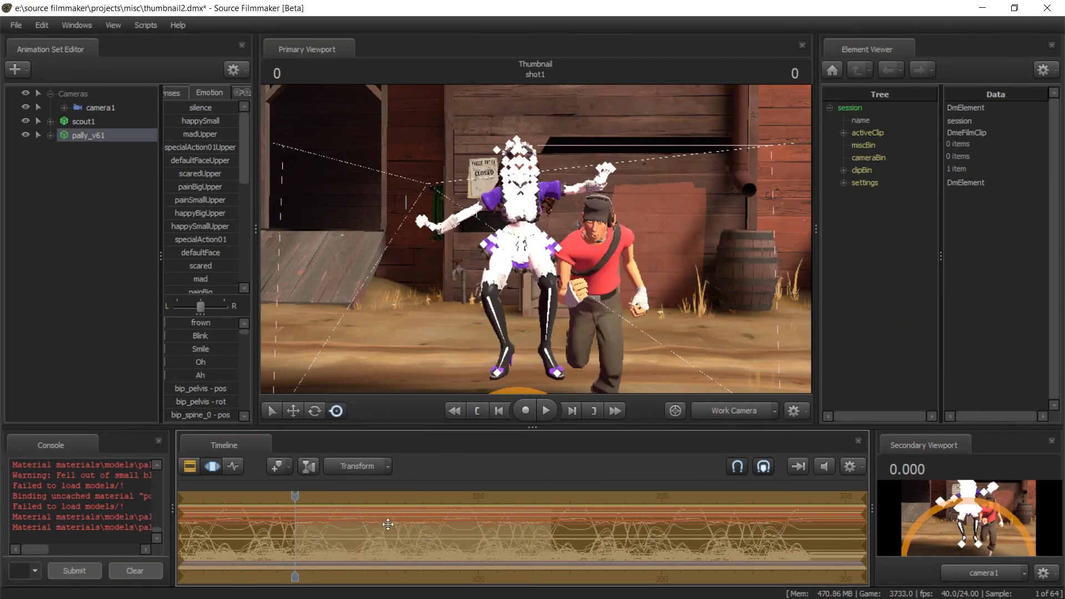
left_click_drag(388, 524, 459, 488)
key("space")
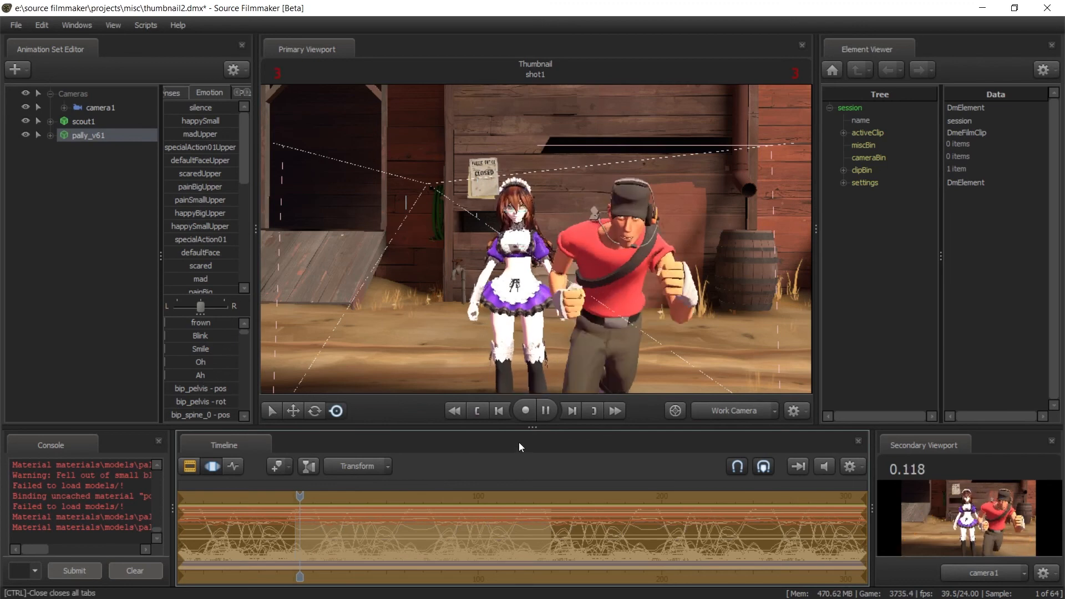